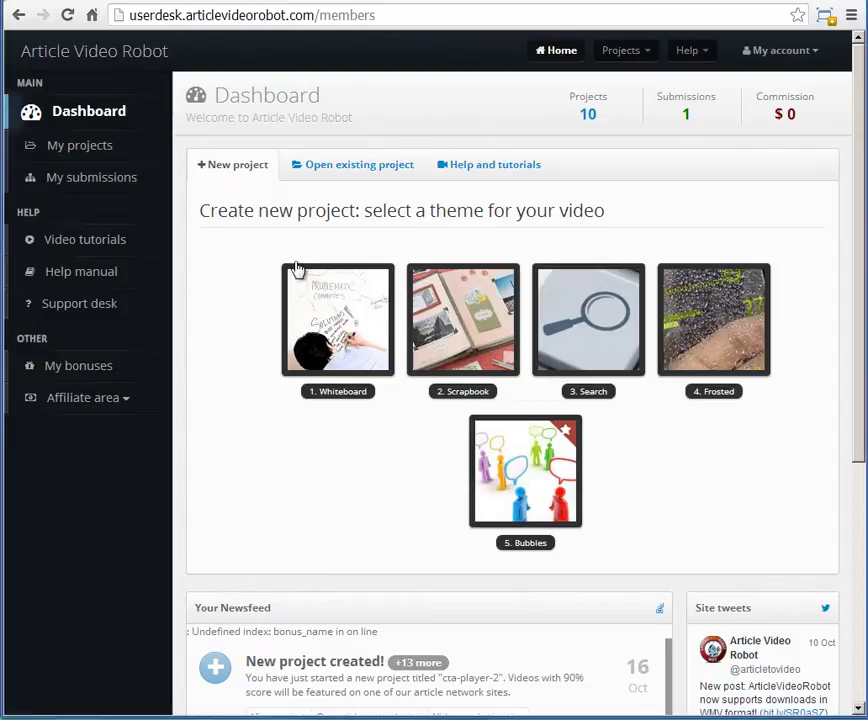
Step: Create a new Whiteboard-theme video and start the free 30-second video wizard
click(349, 357)
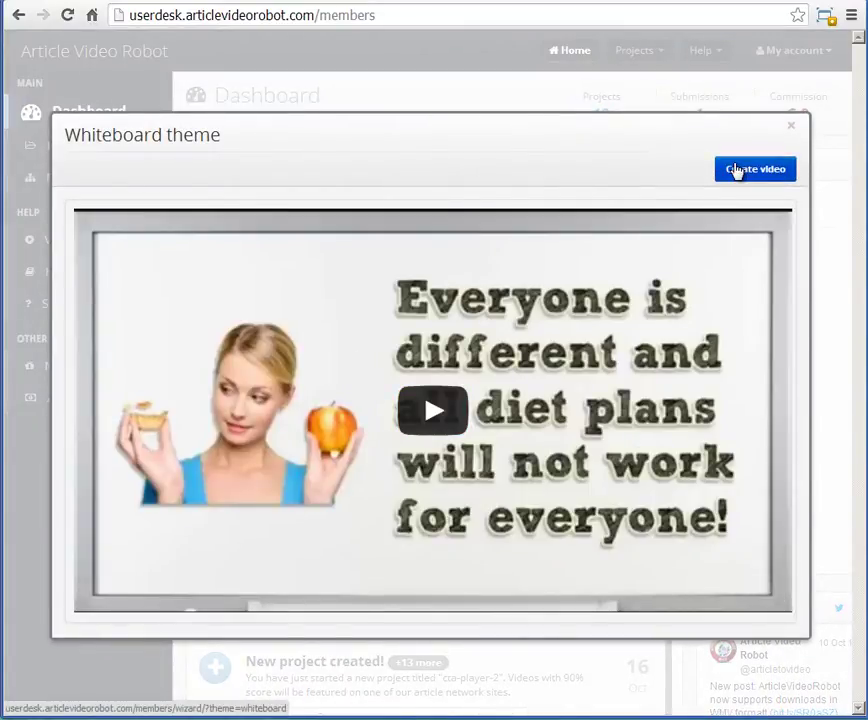
click(737, 171)
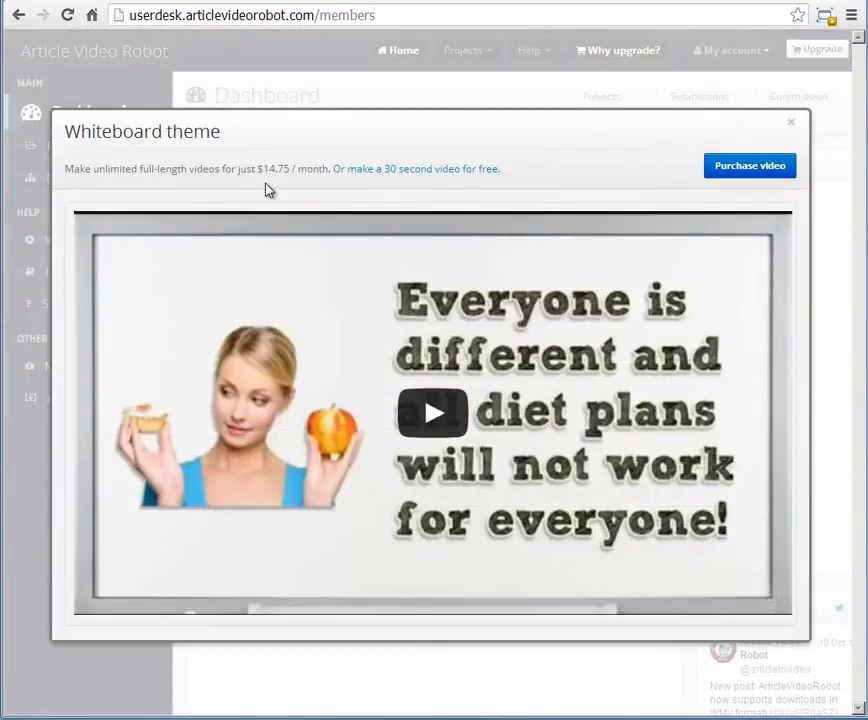
drag(320, 169, 436, 178)
click(410, 194)
click(394, 172)
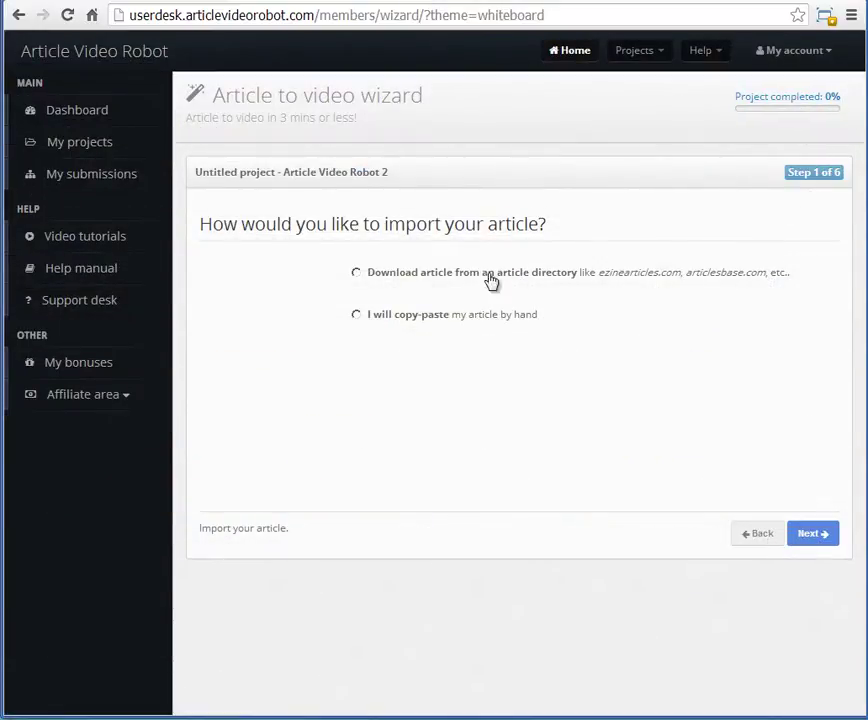
Step: Choose to import the article by downloading it from an article directory
click(376, 279)
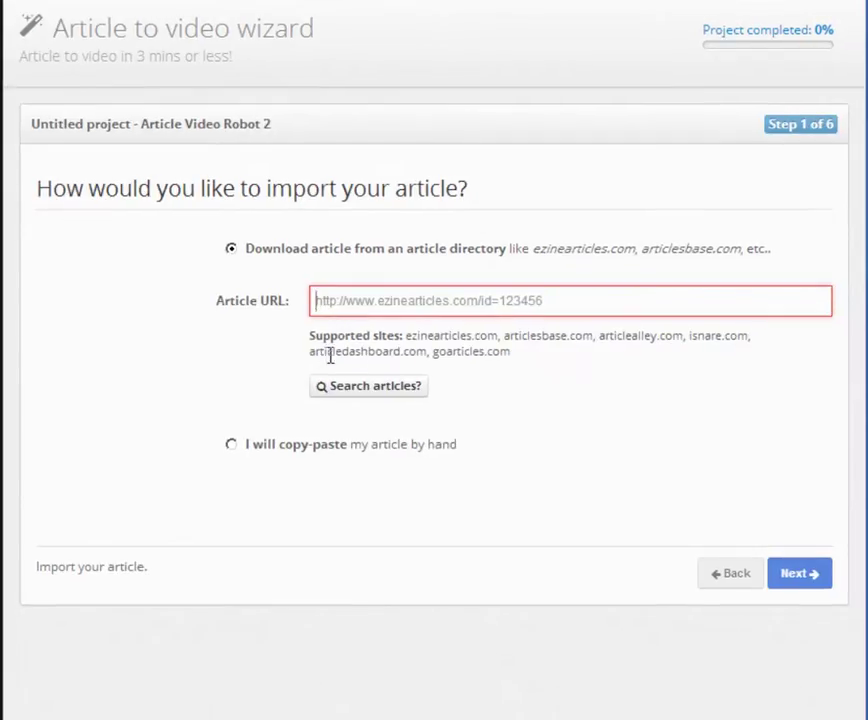
click(266, 444)
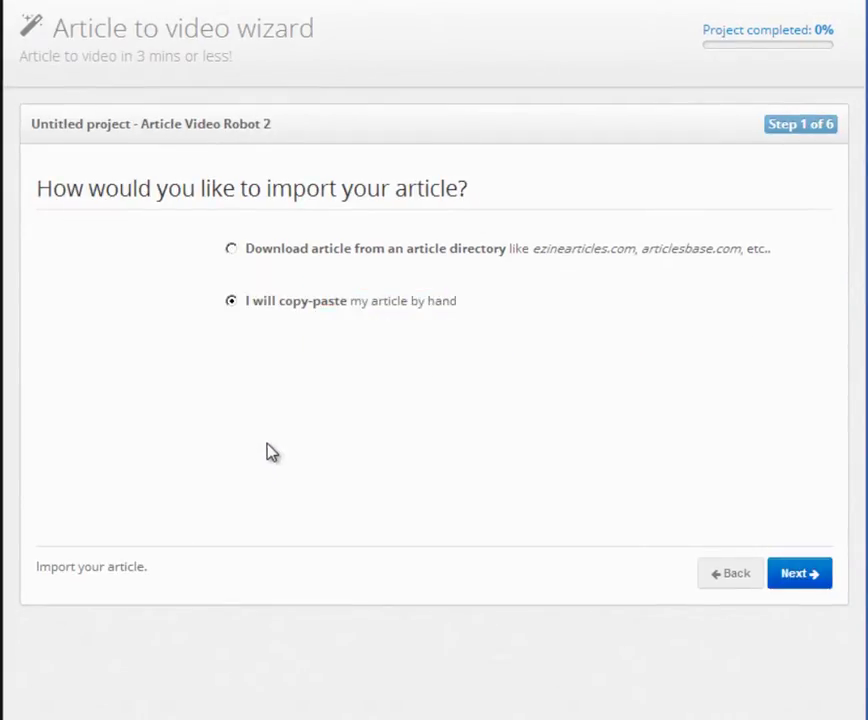
click(333, 249)
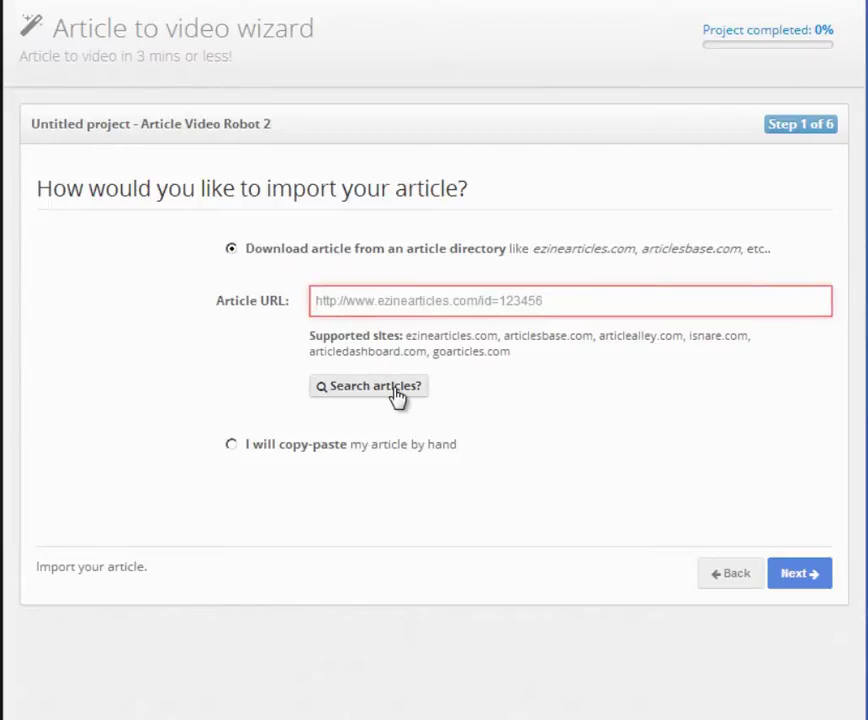
Step: Search the directory for flash maker articles and choose 'Why Flash Banners Make More Sense Than Animated Gifs Banners'
click(397, 394)
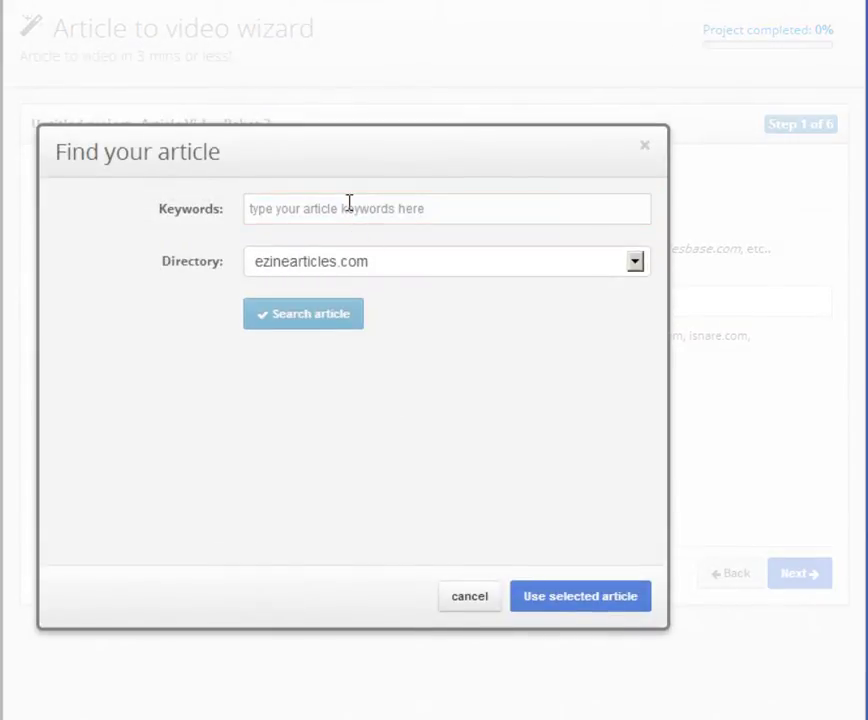
click(348, 203)
text(fflash ma)
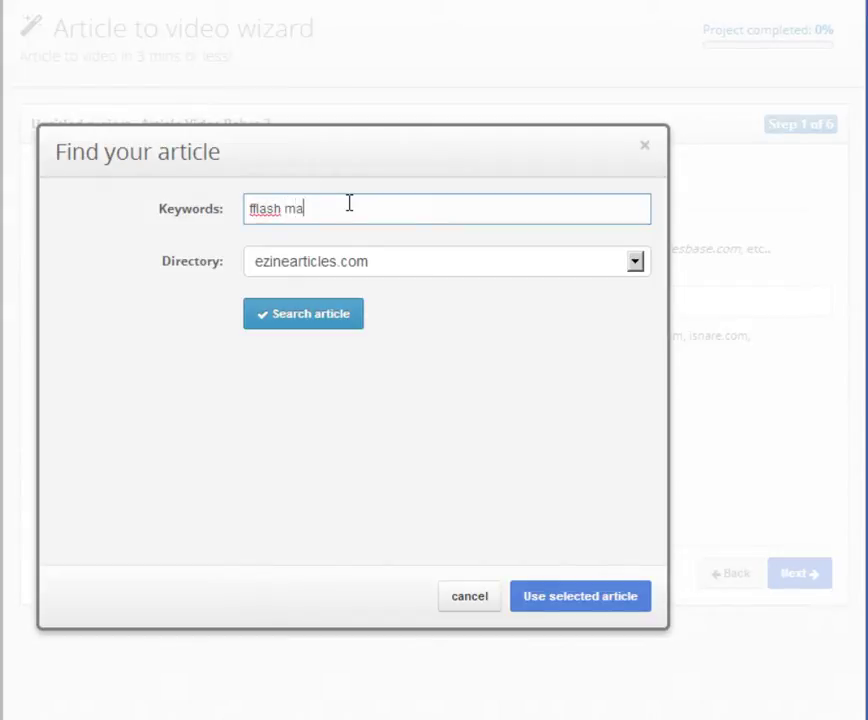
text(ker sanshit)
click(318, 318)
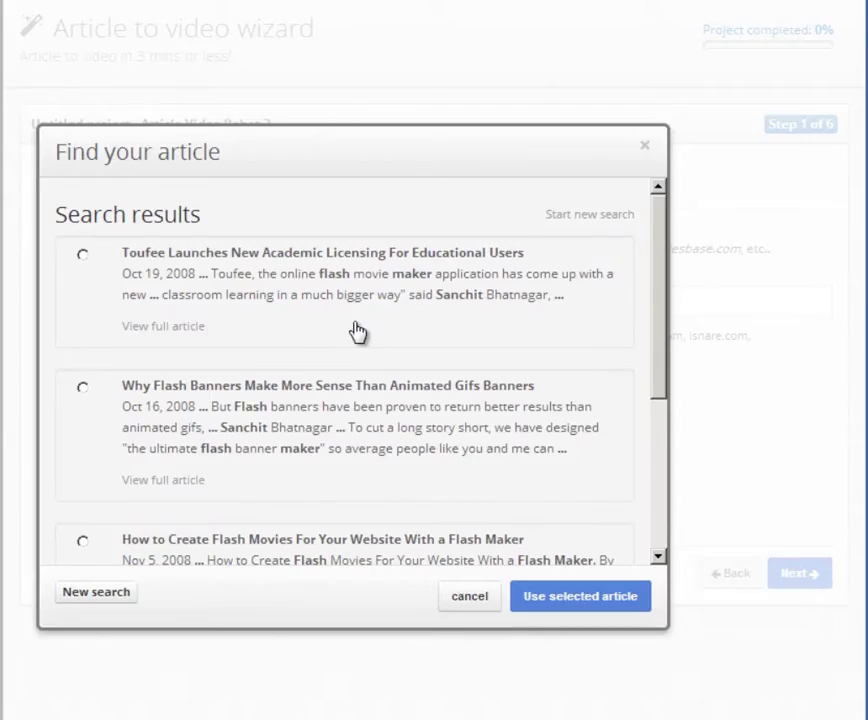
click(463, 496)
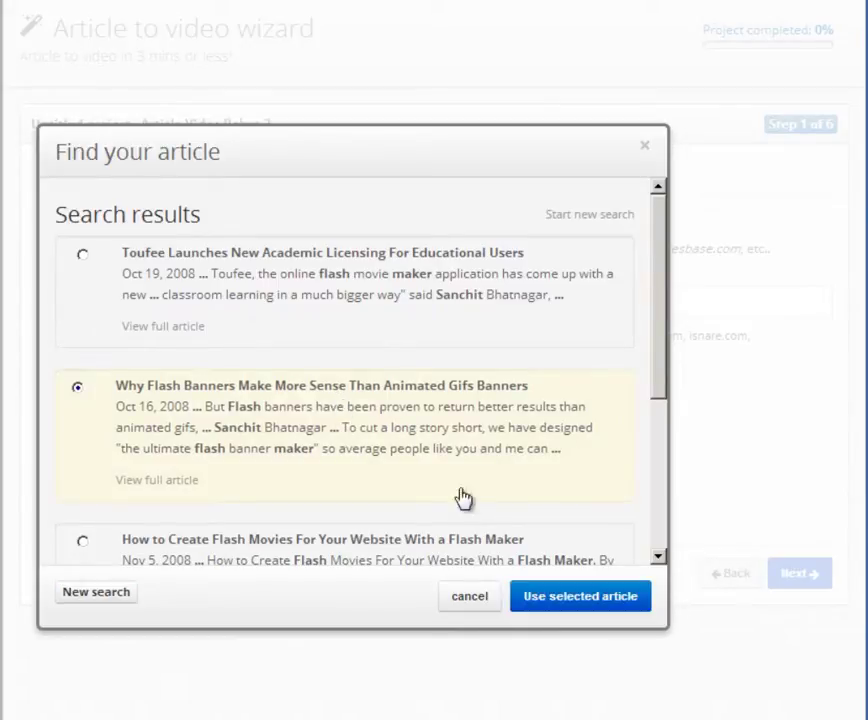
Step: Import the Why Flash Banners article and expand its body for editing
click(548, 600)
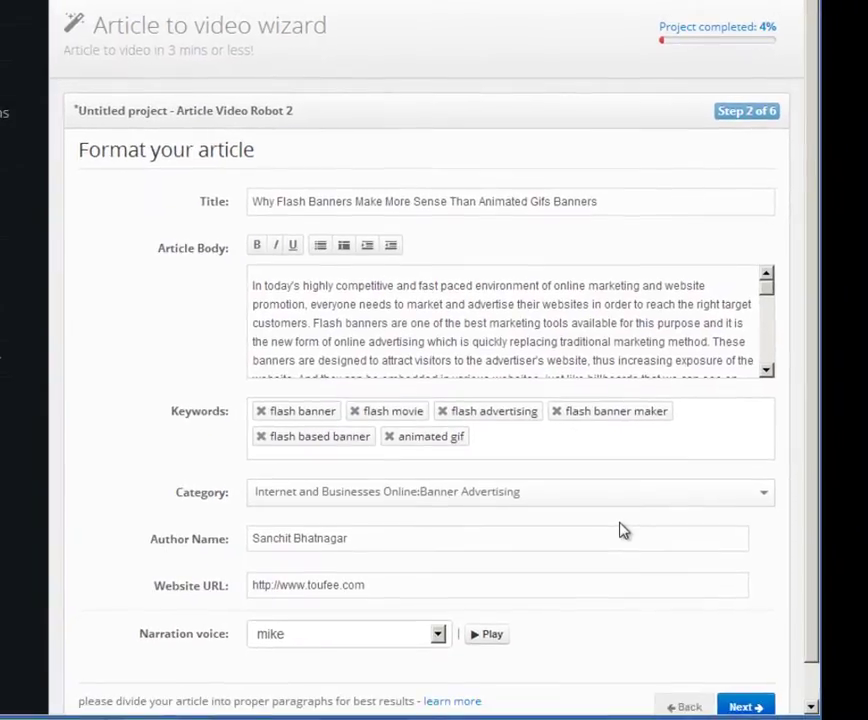
scroll(619, 530, down, 1)
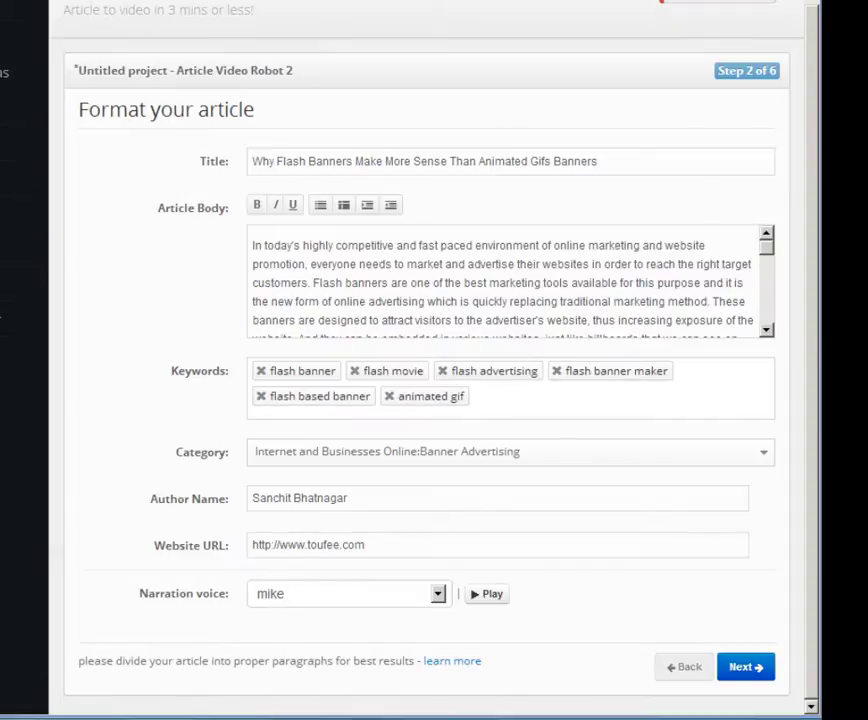
click(573, 283)
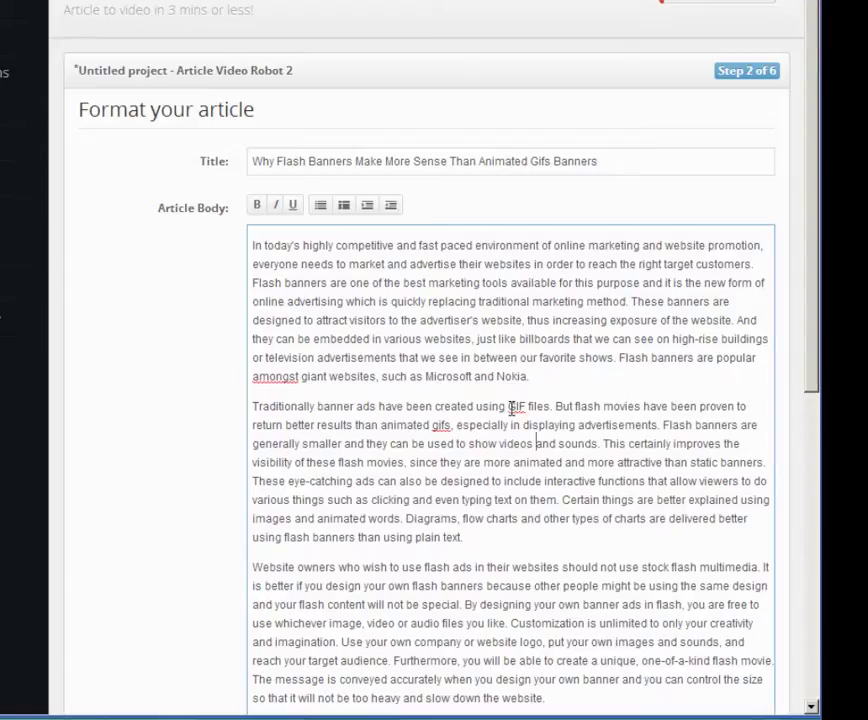
Step: Split the paragraph before 'This certainly improves', rejoin it, and continue to step 3
key(Return)
key(Return)
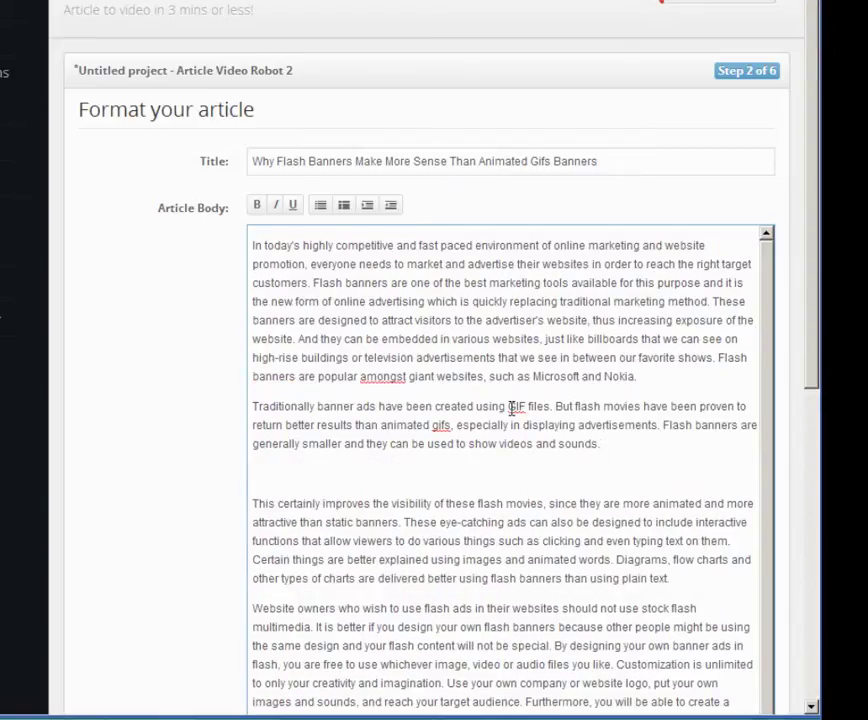
key(BackSpace)
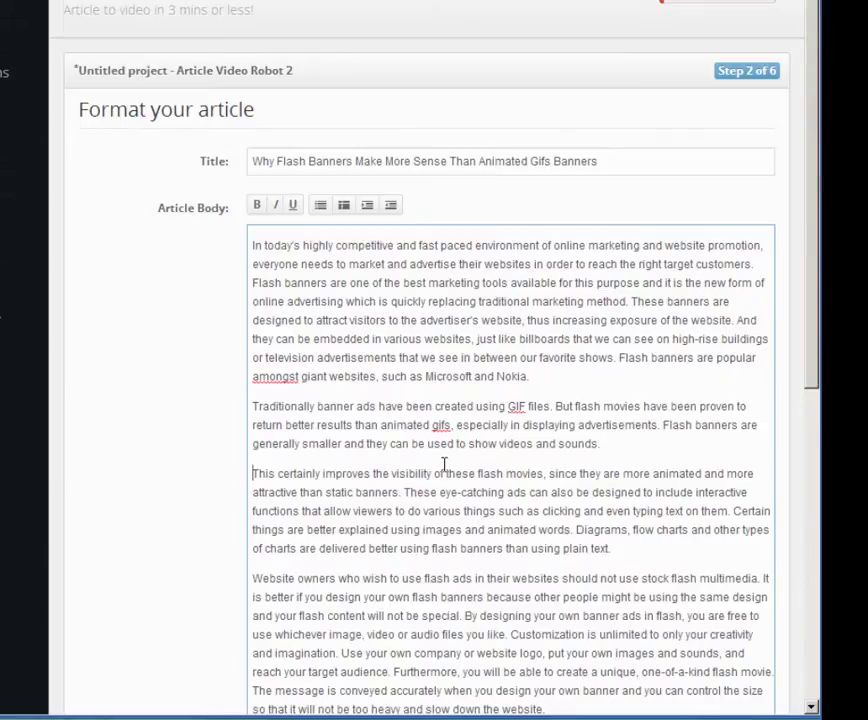
scroll(444, 463, down, 1)
scroll(444, 463, down, 1)
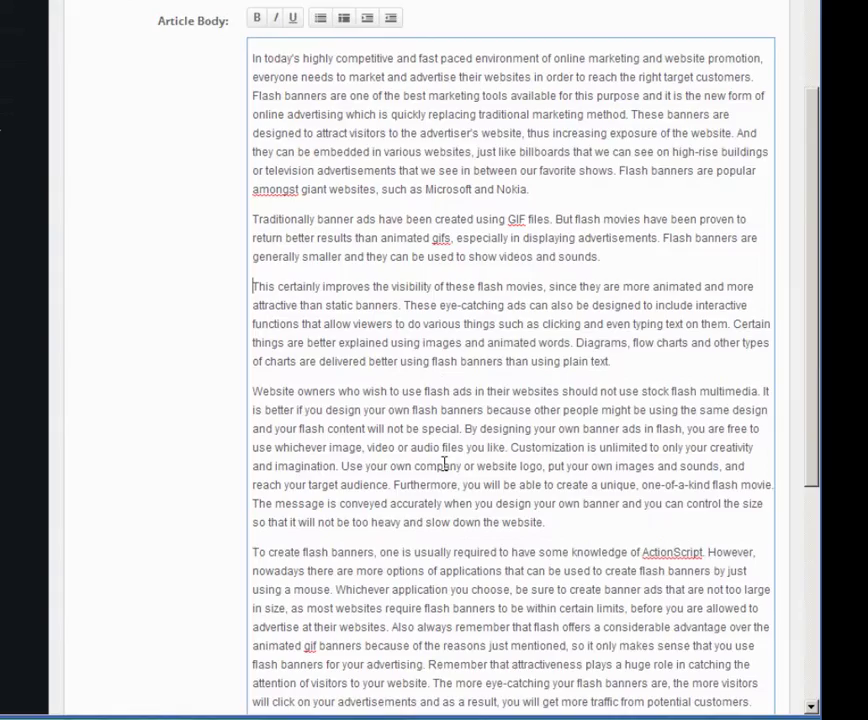
scroll(444, 463, down, 3)
scroll(407, 473, down, 1)
scroll(593, 542, down, 1)
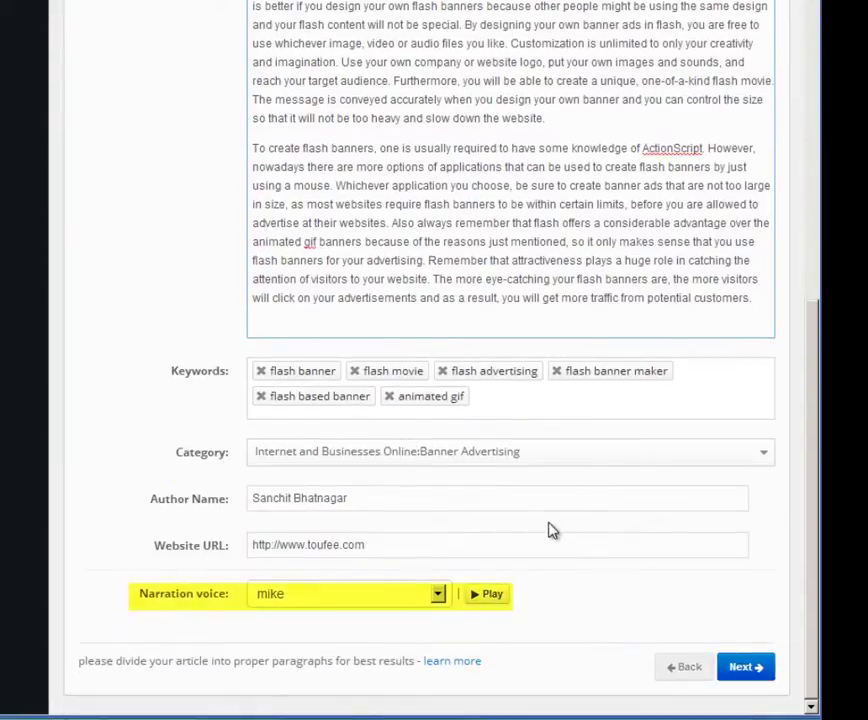
click(745, 666)
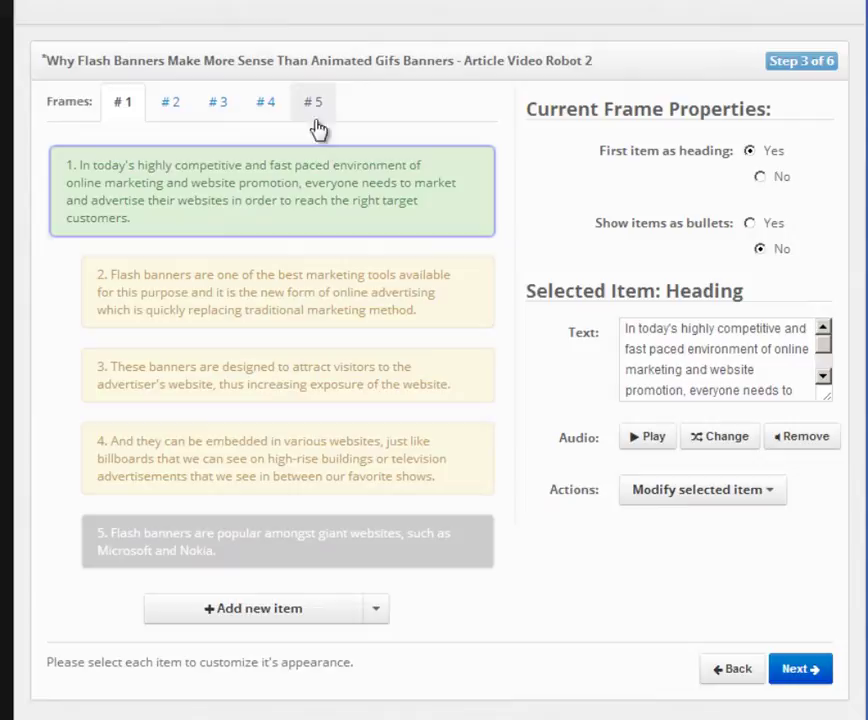
click(172, 115)
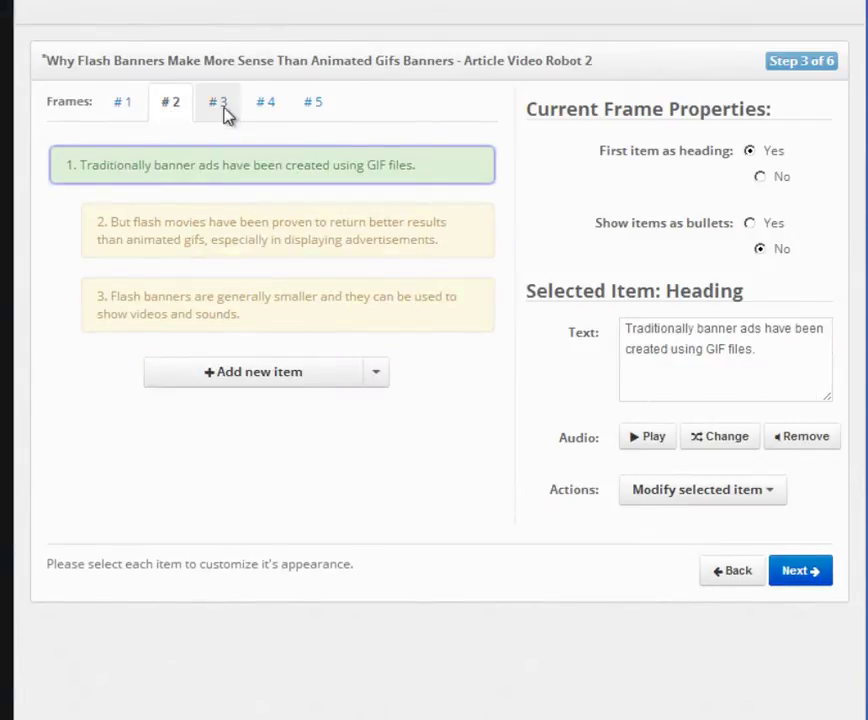
click(226, 112)
click(127, 112)
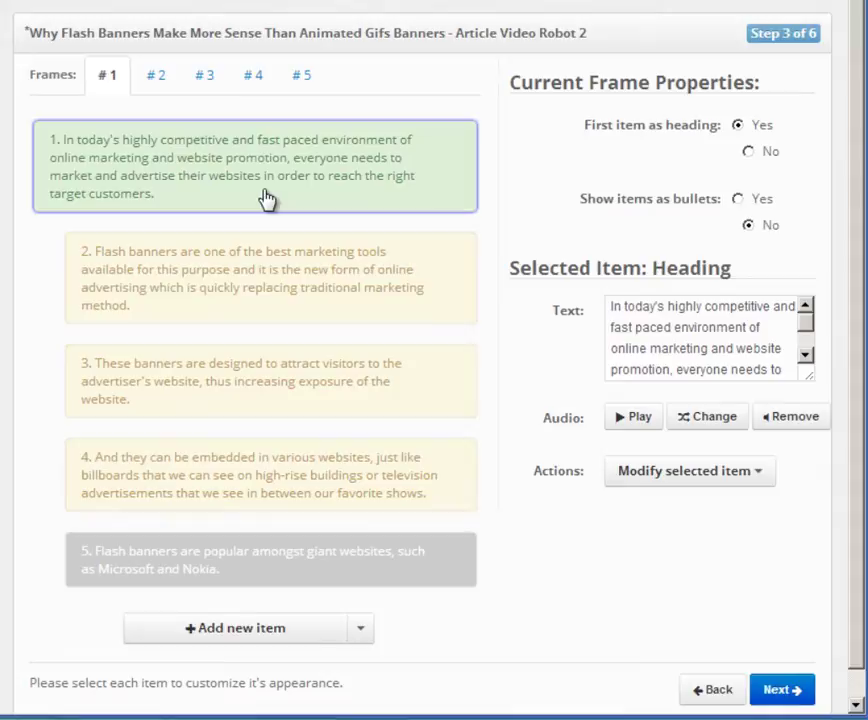
click(184, 277)
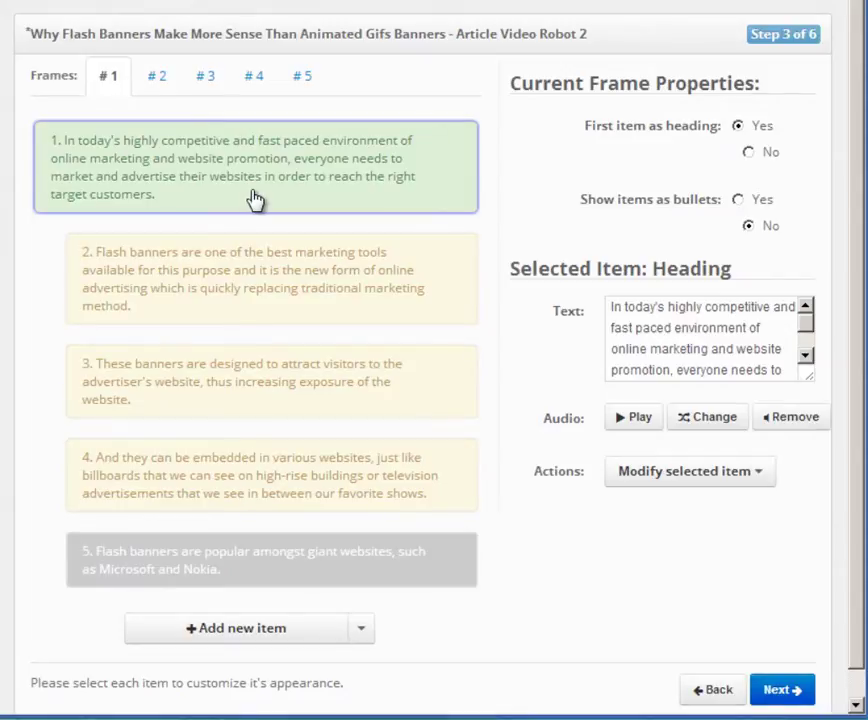
click(687, 306)
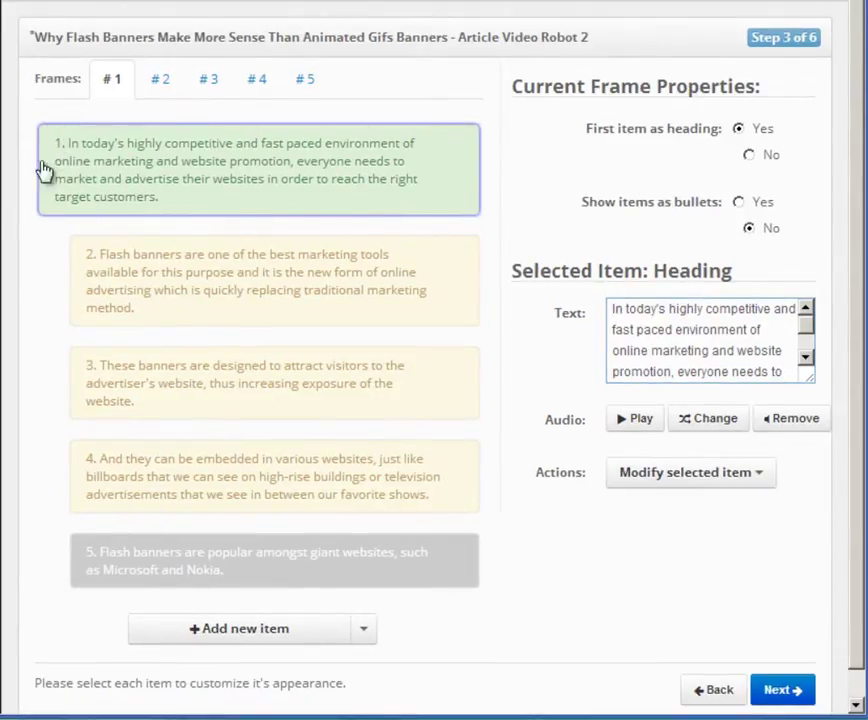
Step: Retitle the frame #1 heading 'This is my heading!' and assign it Mike (male) text-to-speech audio
key(ctrl+a)
text(This is my heading!)
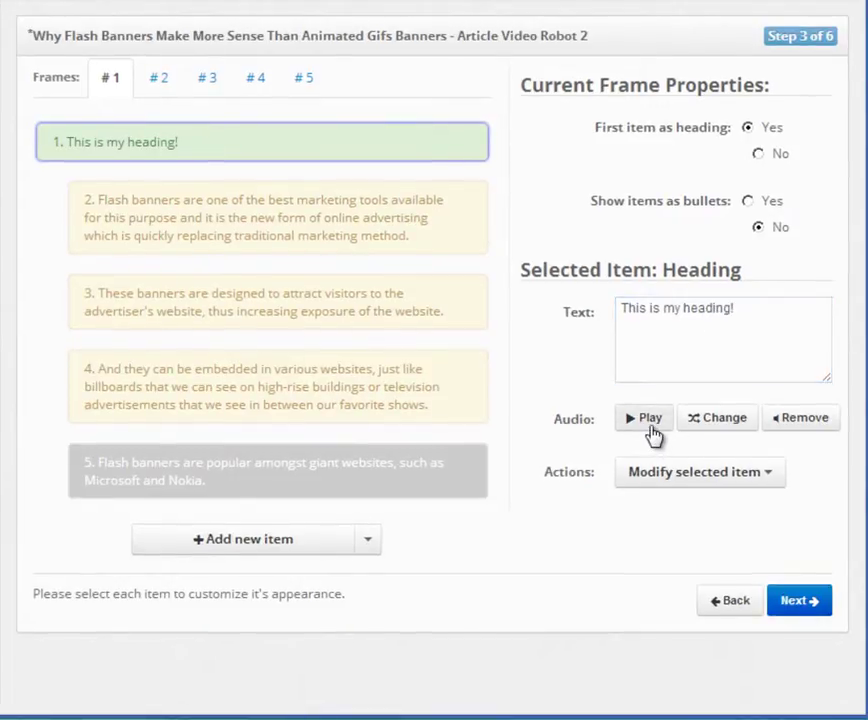
click(713, 420)
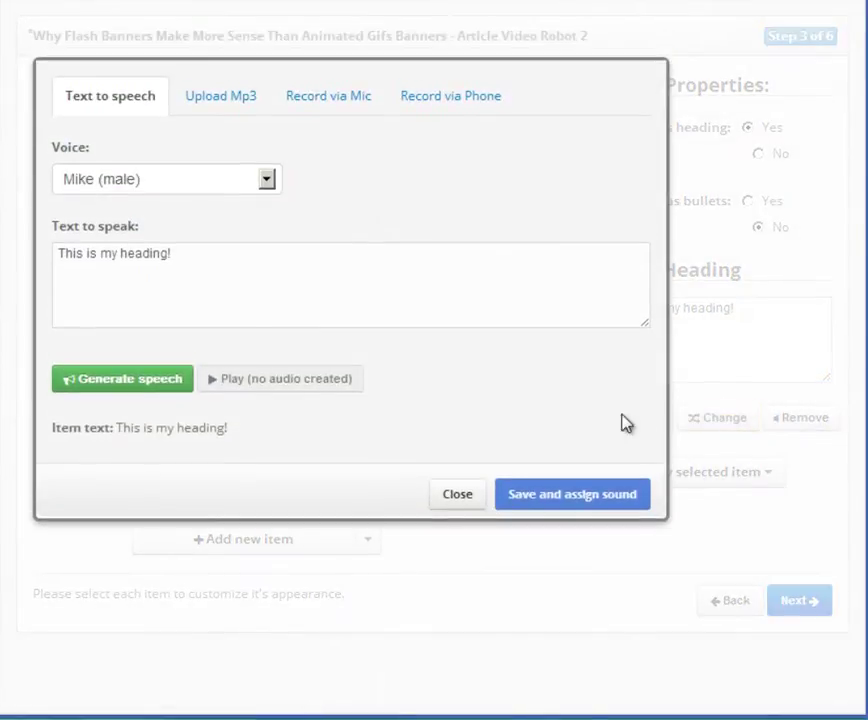
click(168, 385)
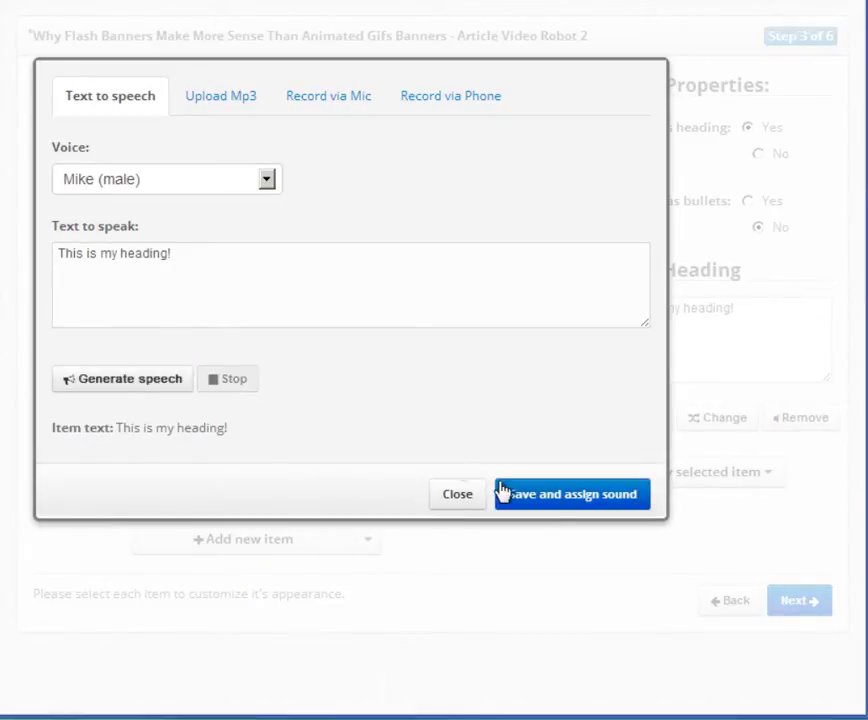
click(545, 500)
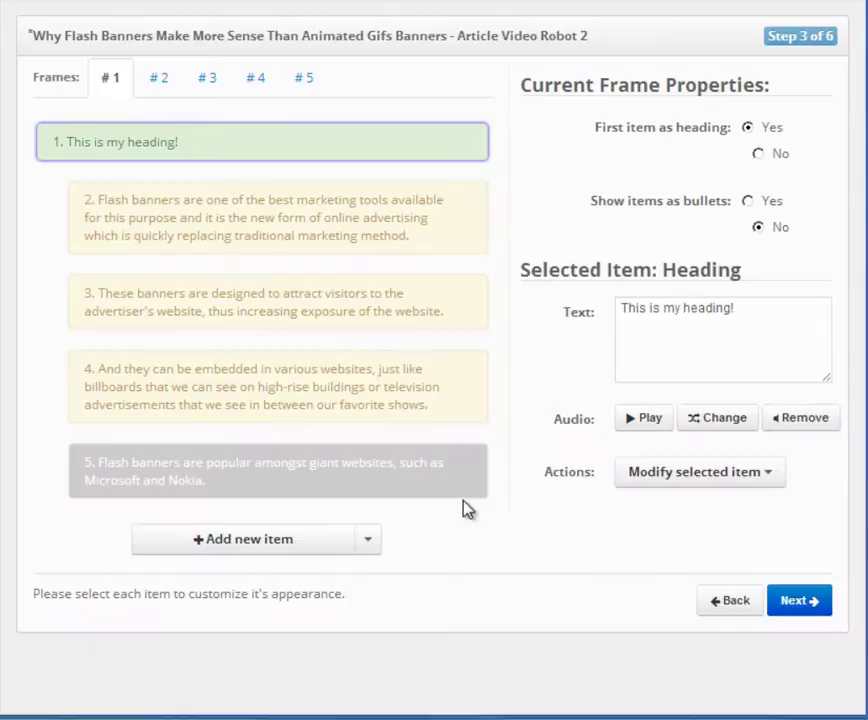
click(281, 242)
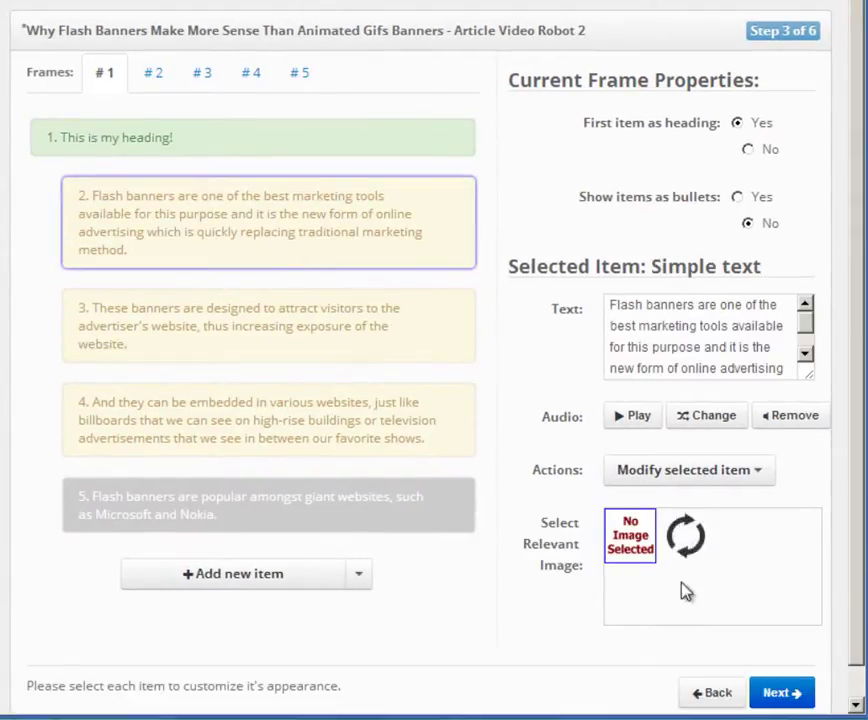
Step: Set the kid_flash_and_art image, a Flash logo on a monitor, as item 2's relevant image
mouse_move(815, 545)
mouse_down()
mouse_move(814, 604)
mouse_move(805, 533)
mouse_up()
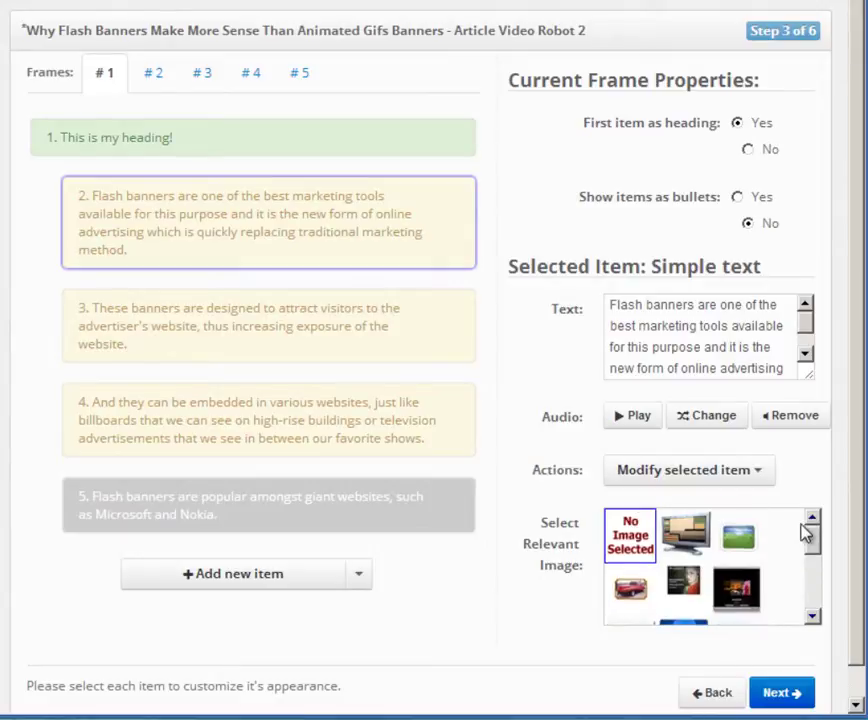
click(721, 547)
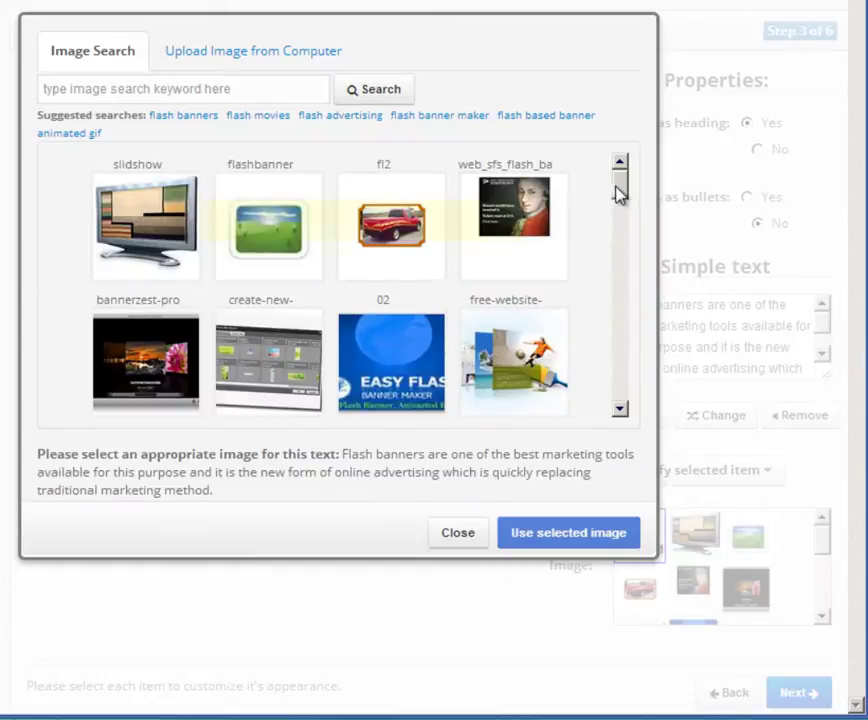
drag(618, 190, 620, 218)
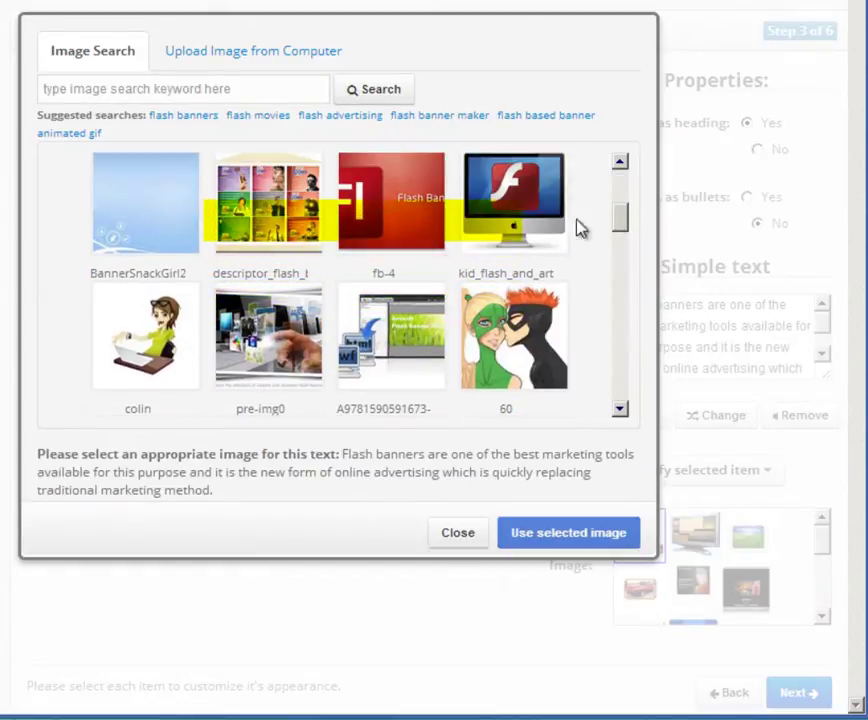
click(405, 230)
click(519, 242)
click(557, 534)
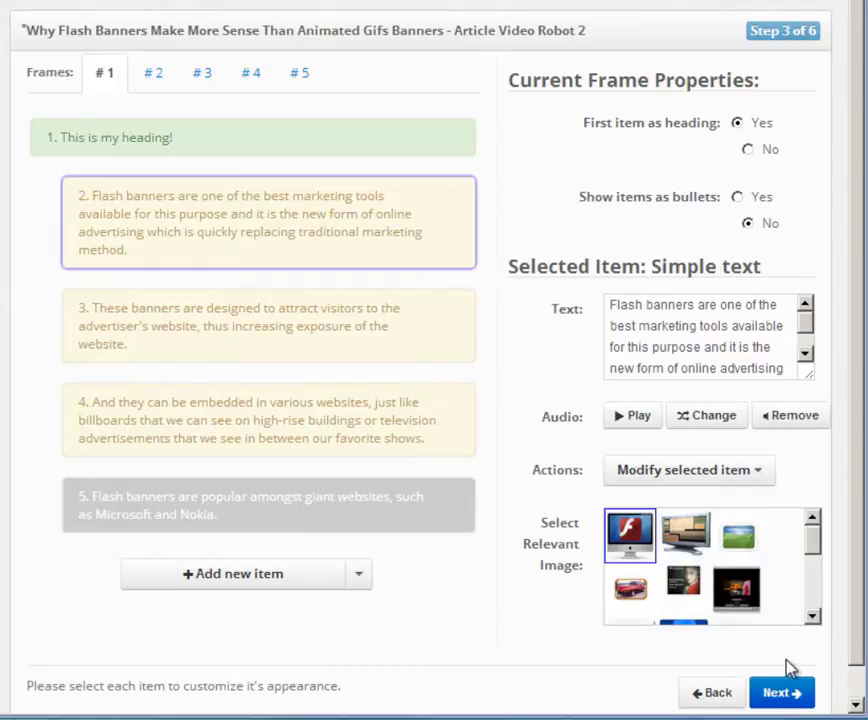
Step: Go to frame #3 and toggle Show items as bullets to No and back to Yes
click(800, 691)
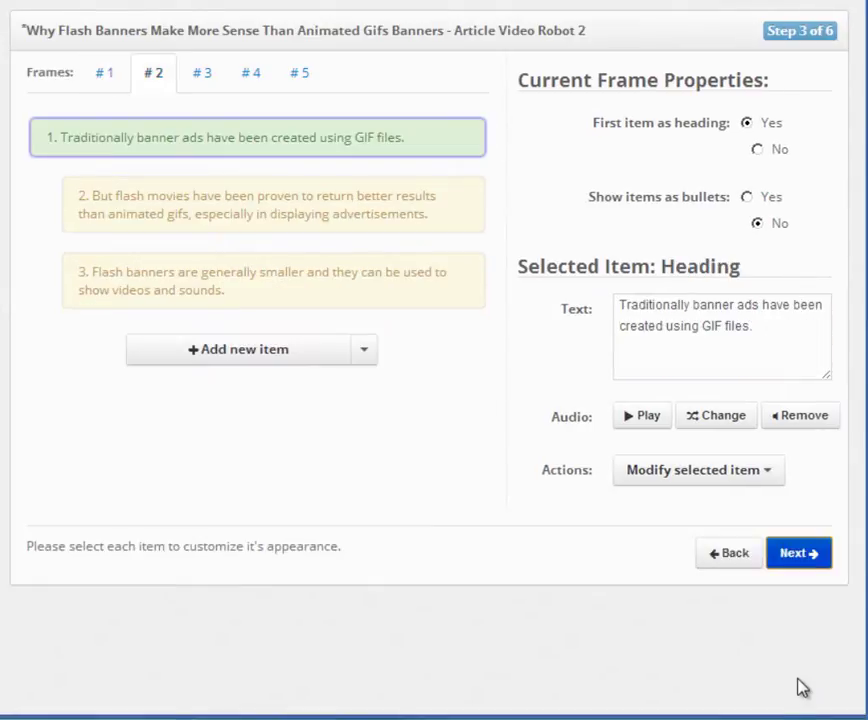
click(801, 556)
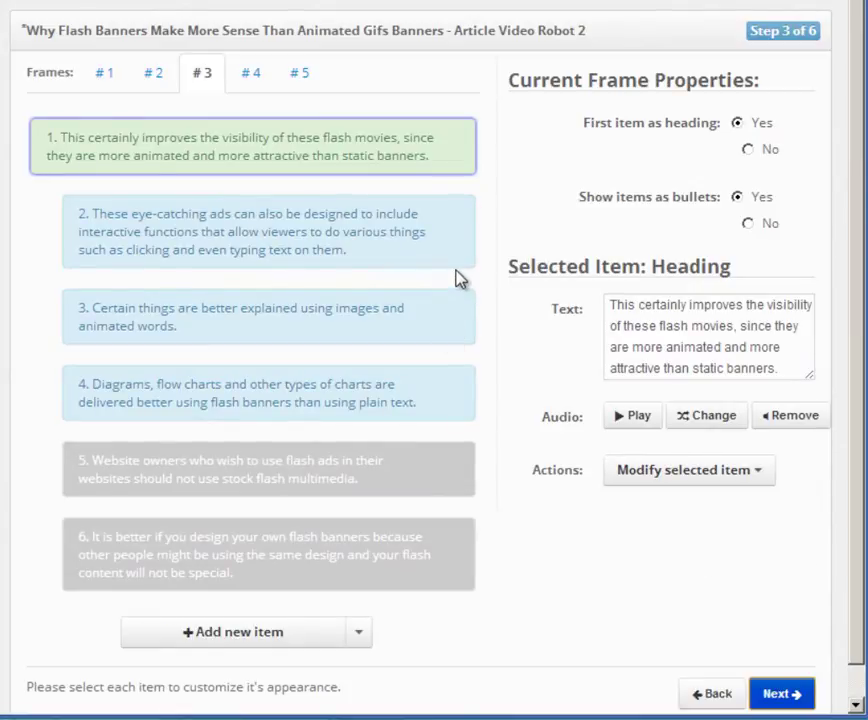
drag(583, 199, 727, 209)
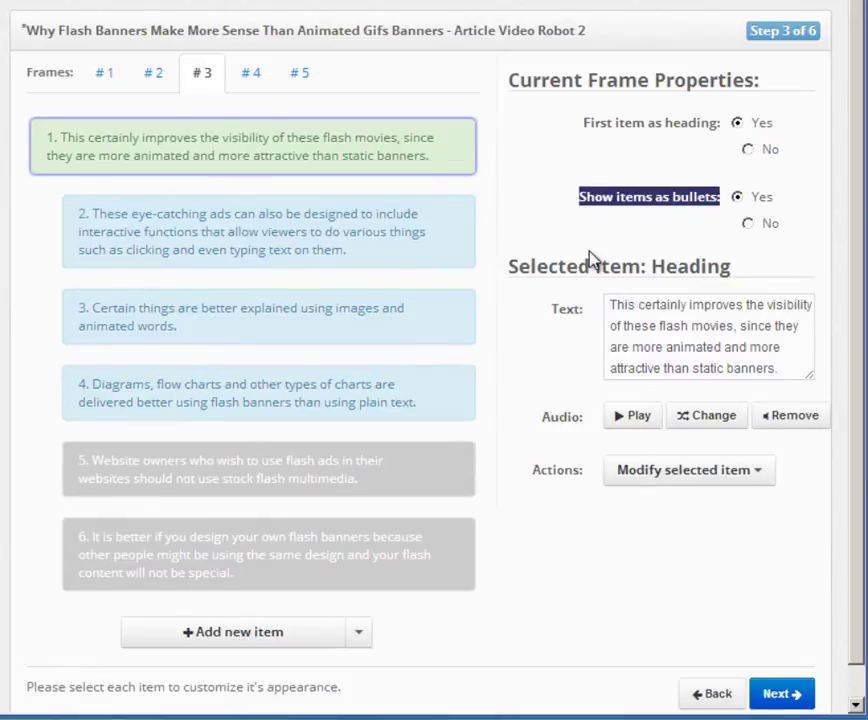
click(749, 223)
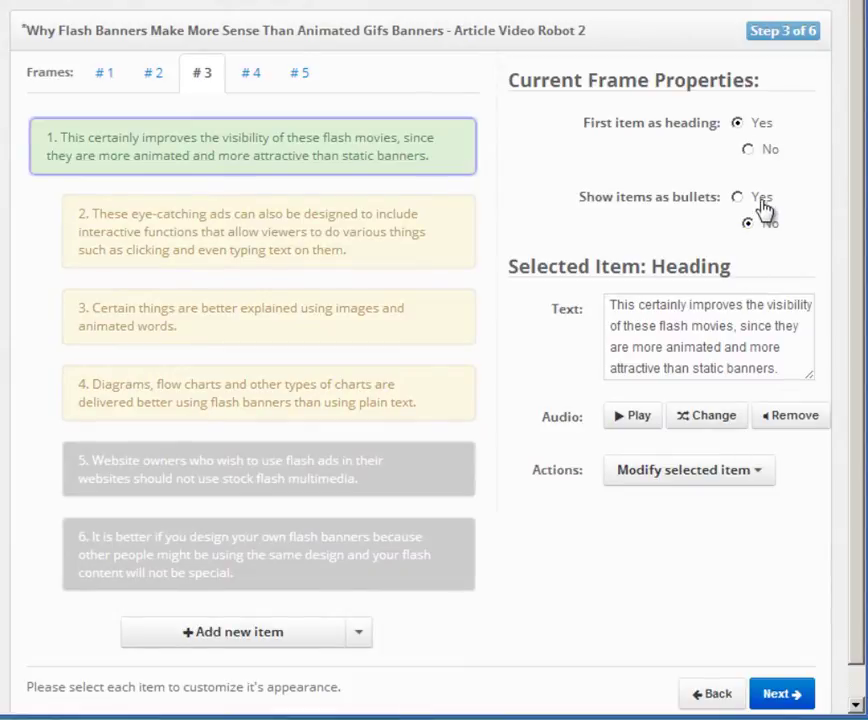
click(760, 200)
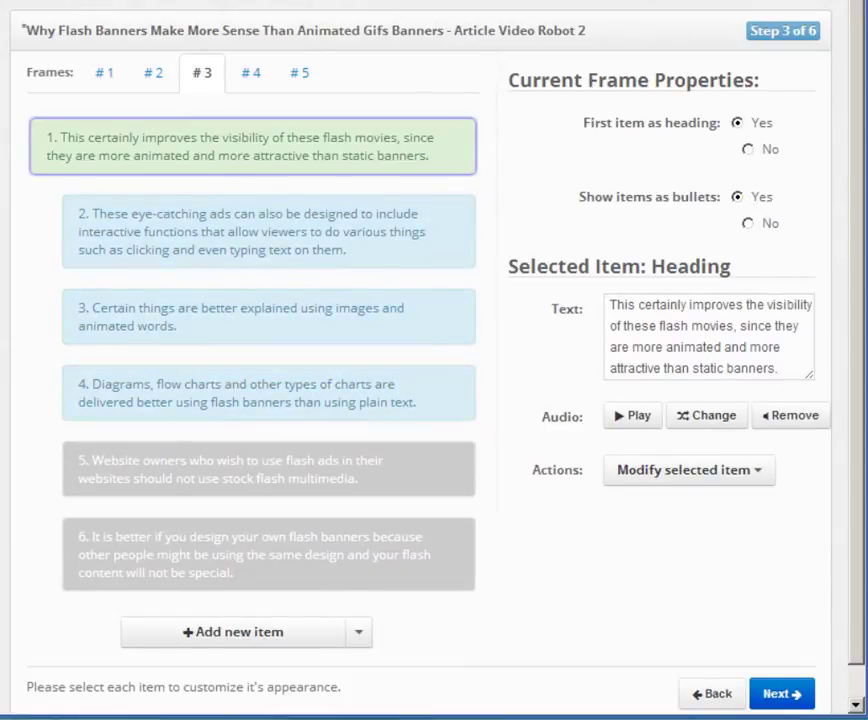
Step: Enable the hidden item 5 of frame #3 so it appears in the video
click(390, 255)
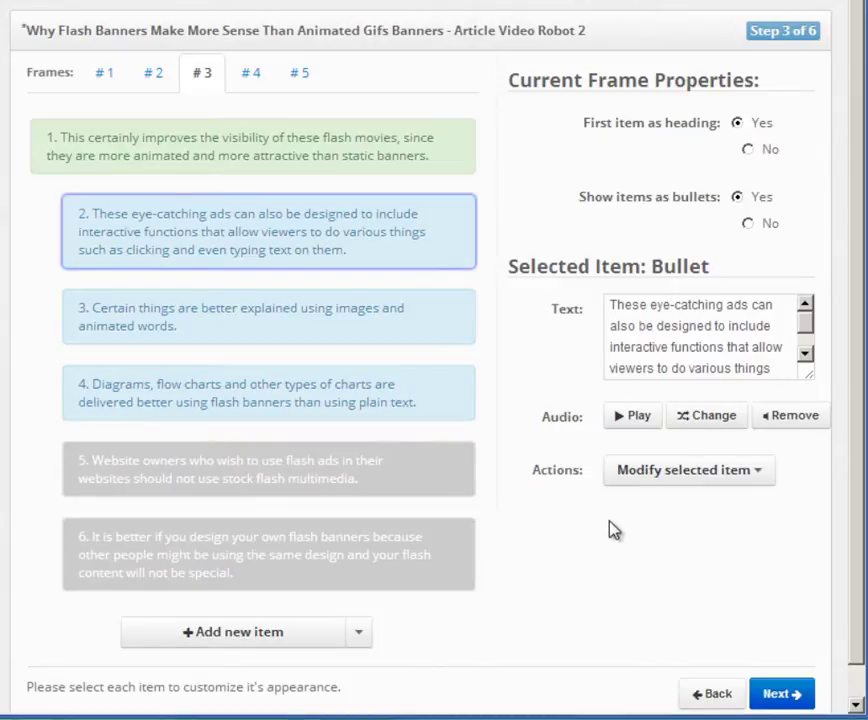
click(320, 487)
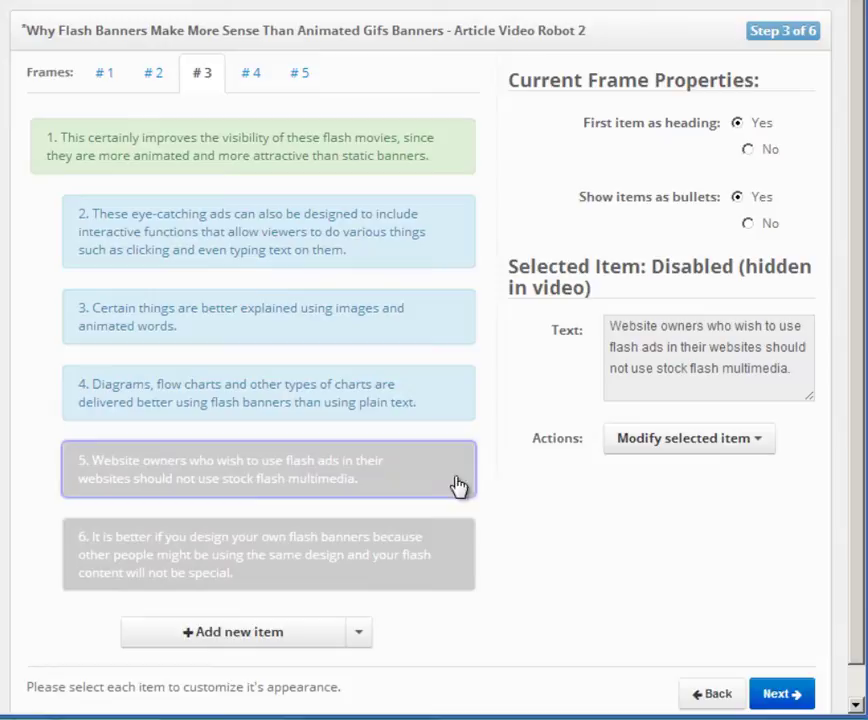
click(260, 553)
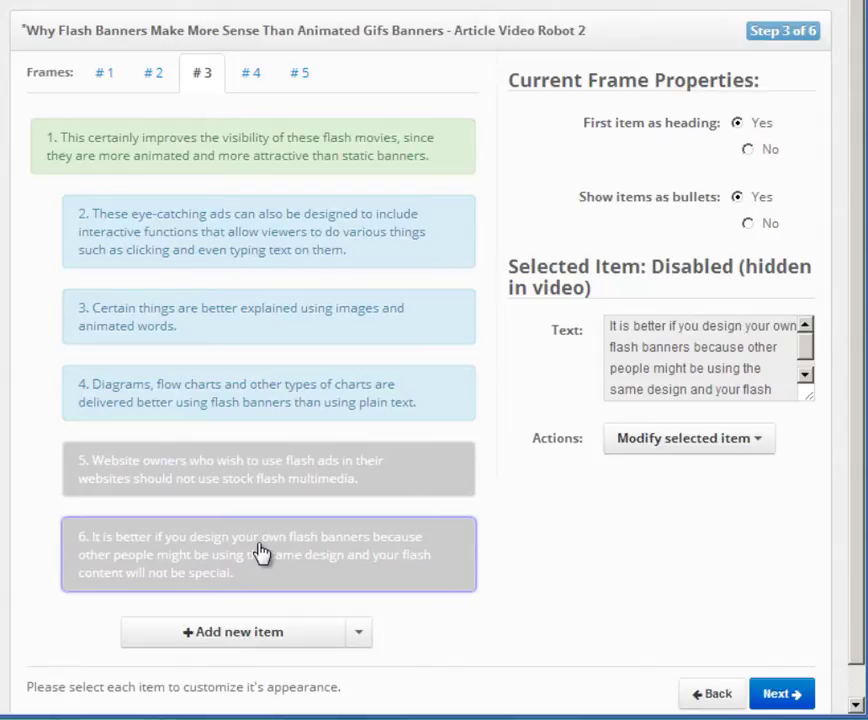
click(320, 488)
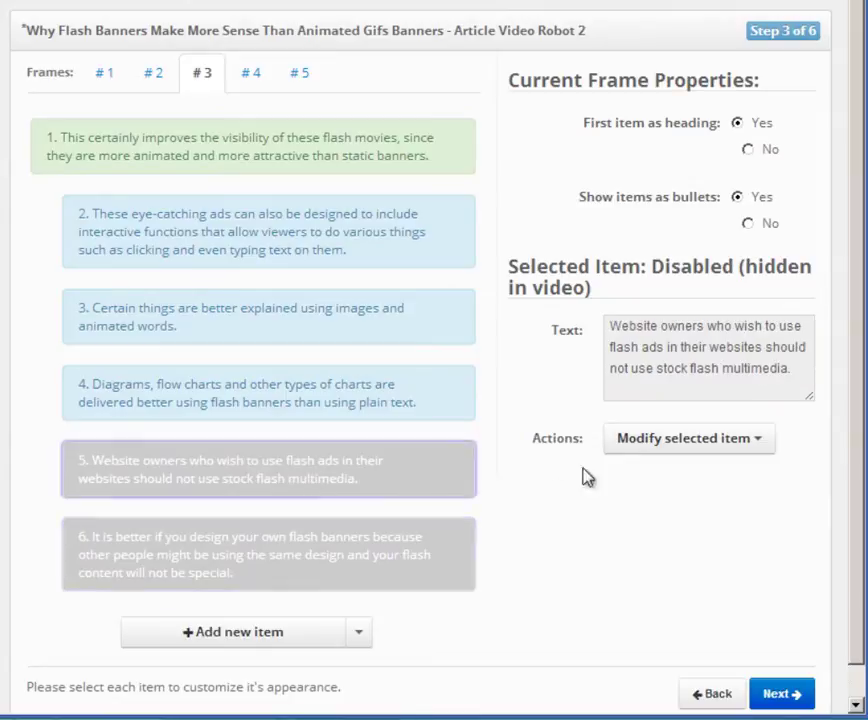
click(648, 446)
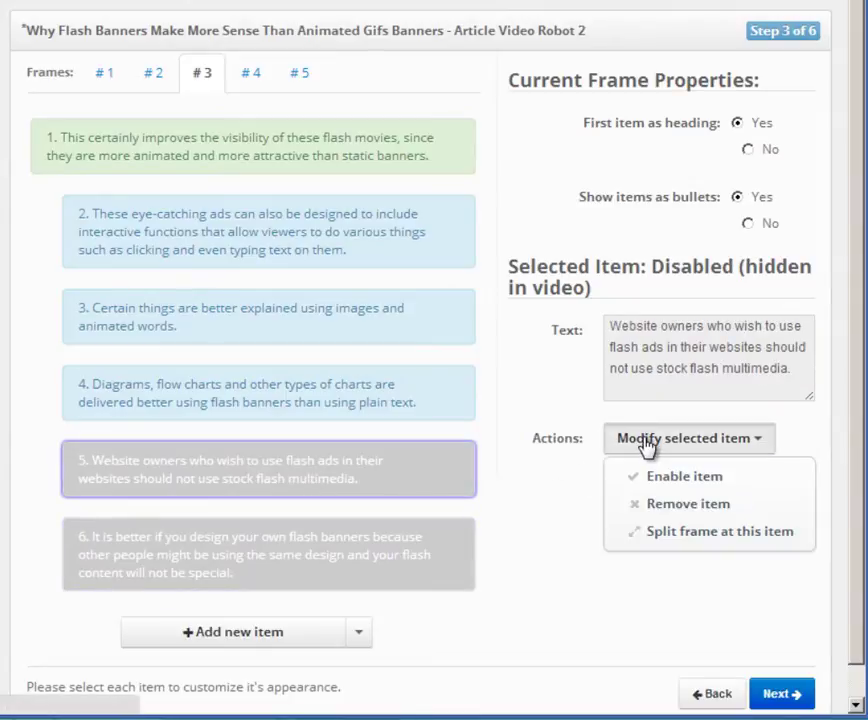
click(705, 487)
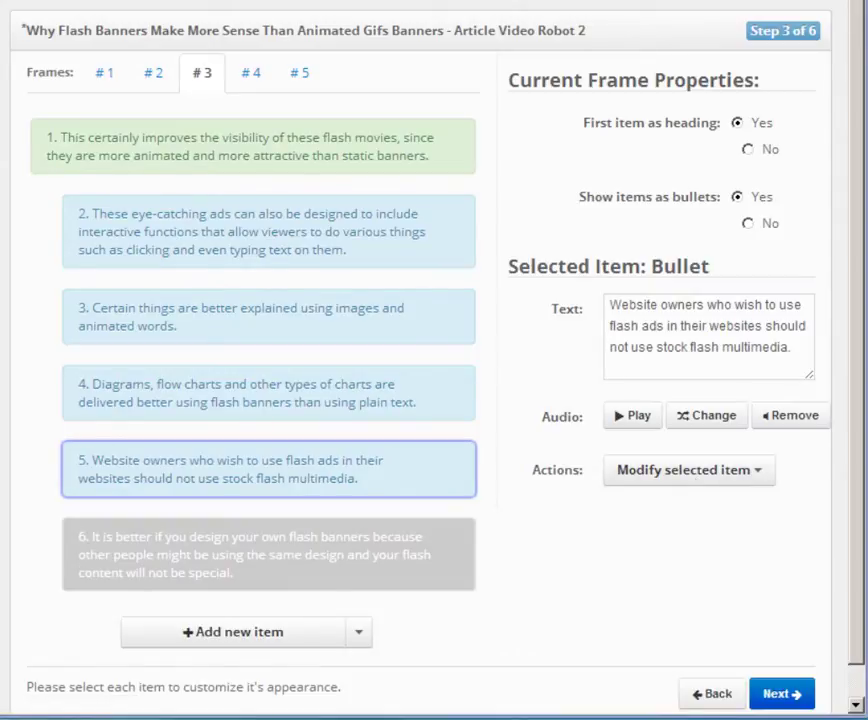
Step: Switch to frame #2 and select its item 3
click(245, 145)
click(165, 84)
click(214, 280)
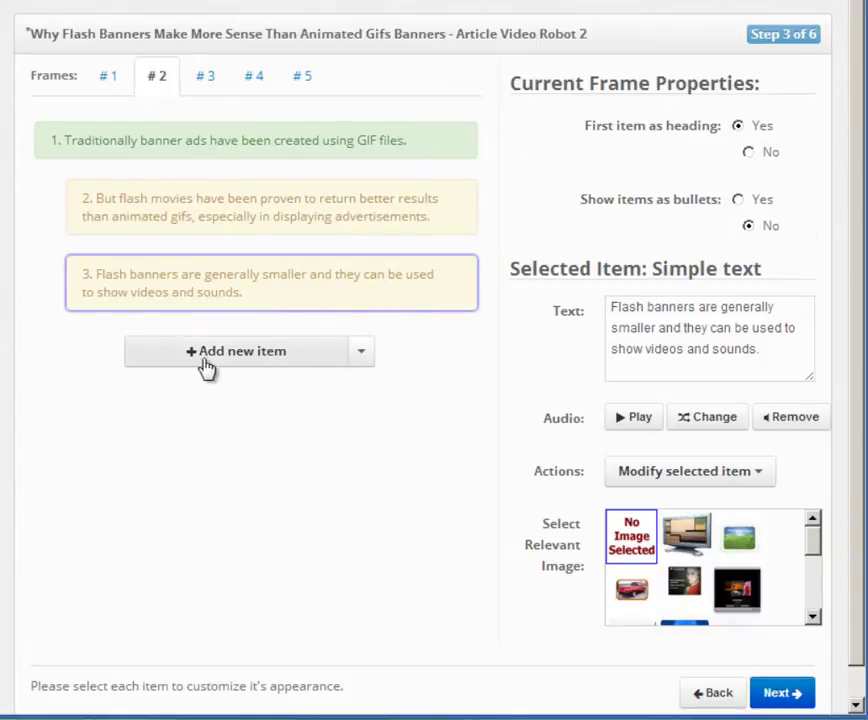
Step: Add a 'New Item!' item after item 3 of frame #2 and insert a new empty frame
click(270, 362)
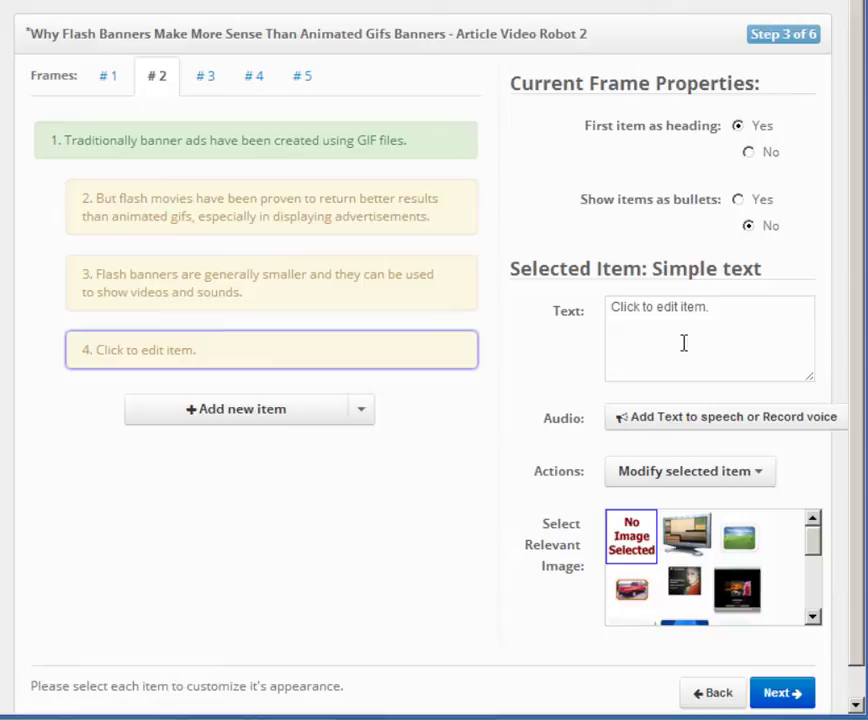
drag(682, 343, 484, 314)
text(New)
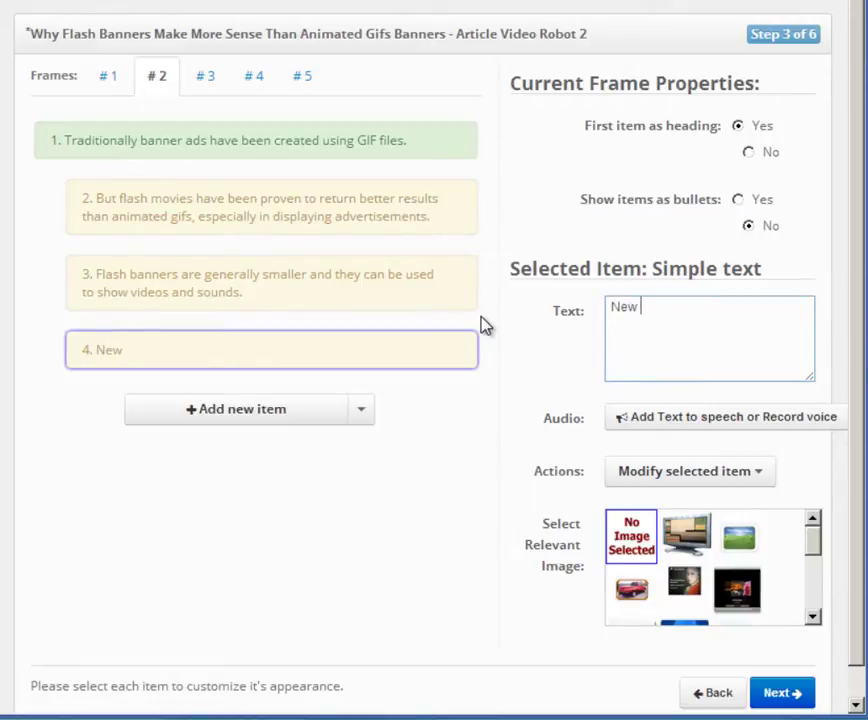
text( Item!)
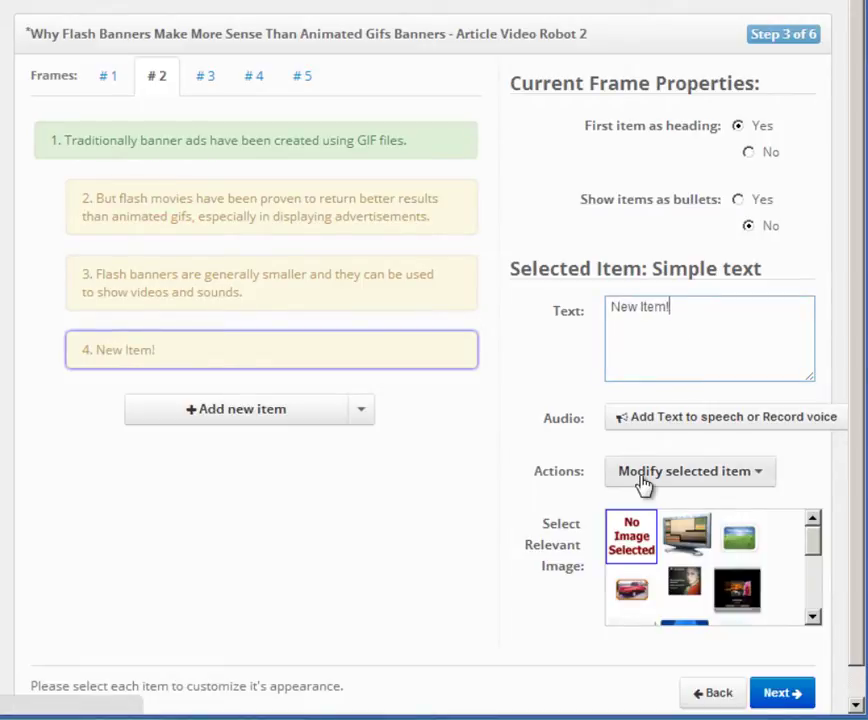
click(644, 482)
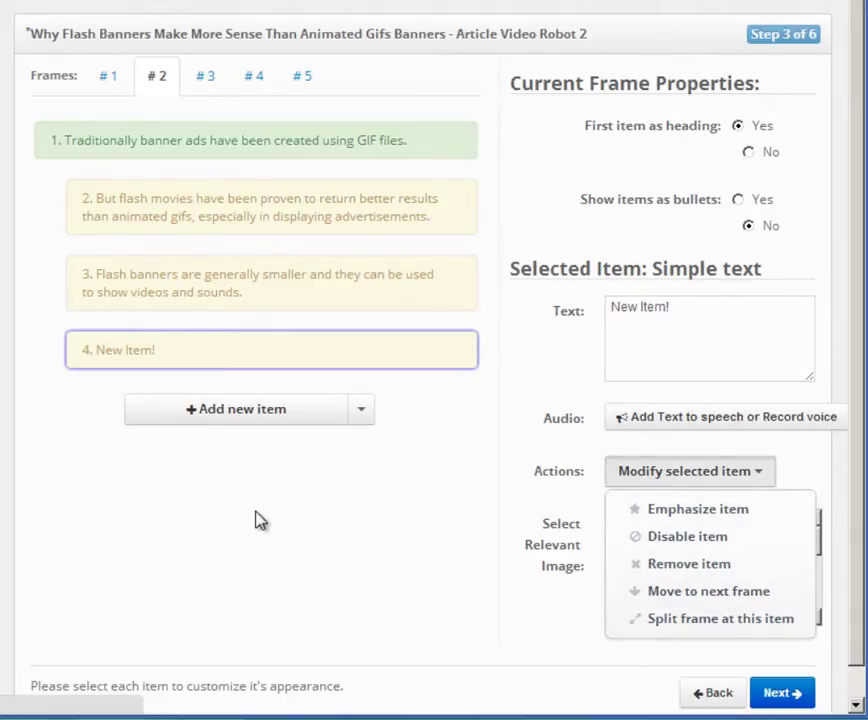
click(175, 163)
click(162, 79)
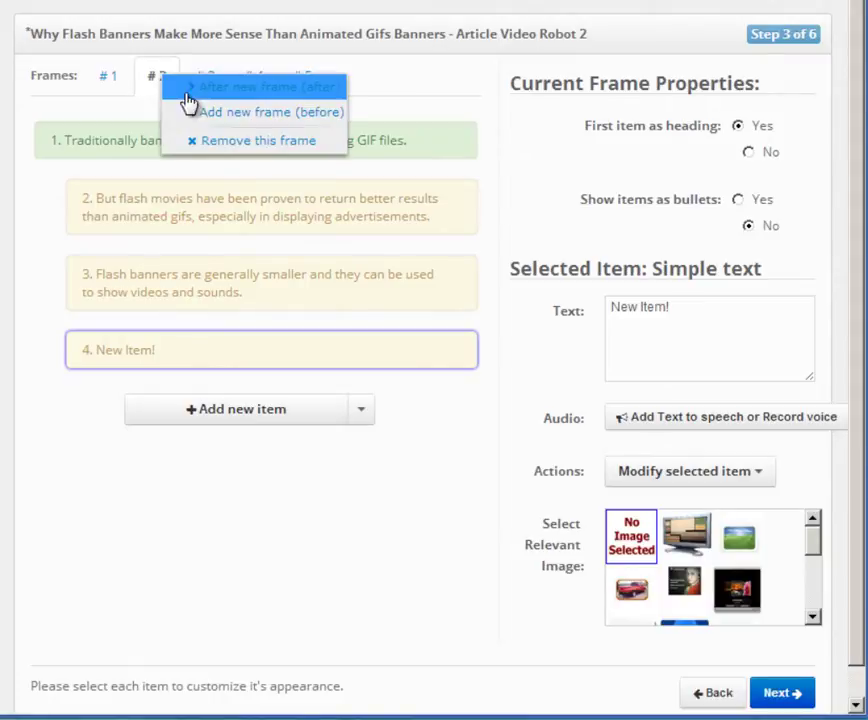
click(257, 92)
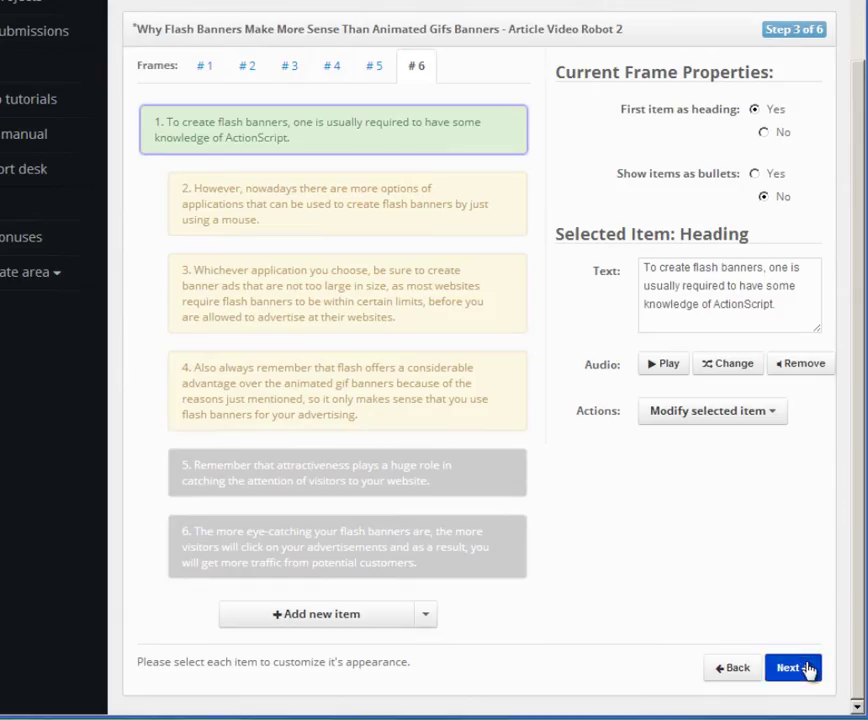
Step: Fill in the Facebook id on the contact information step and continue to video customization
click(806, 670)
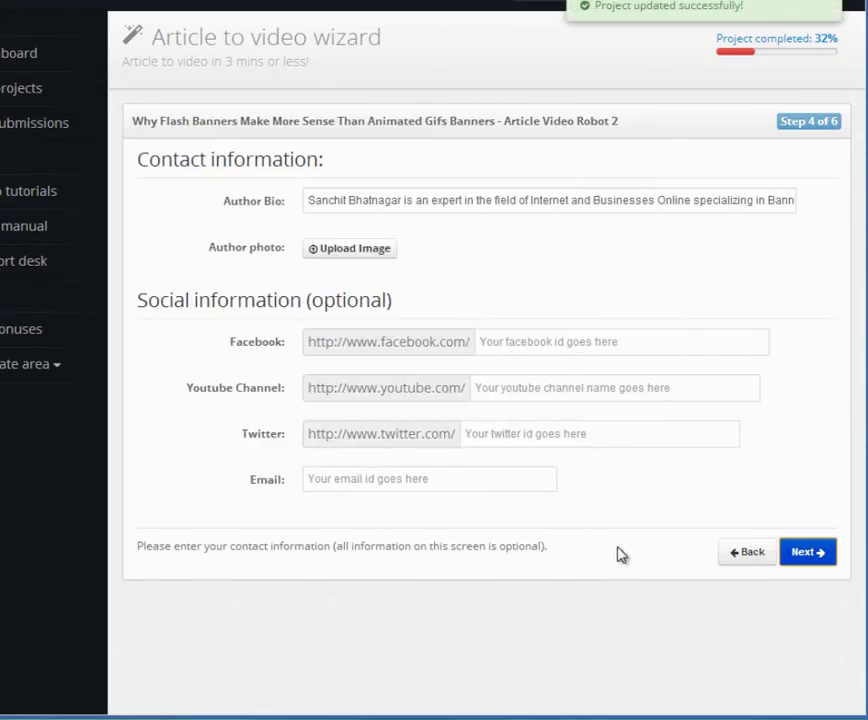
click(545, 343)
text(facebook)
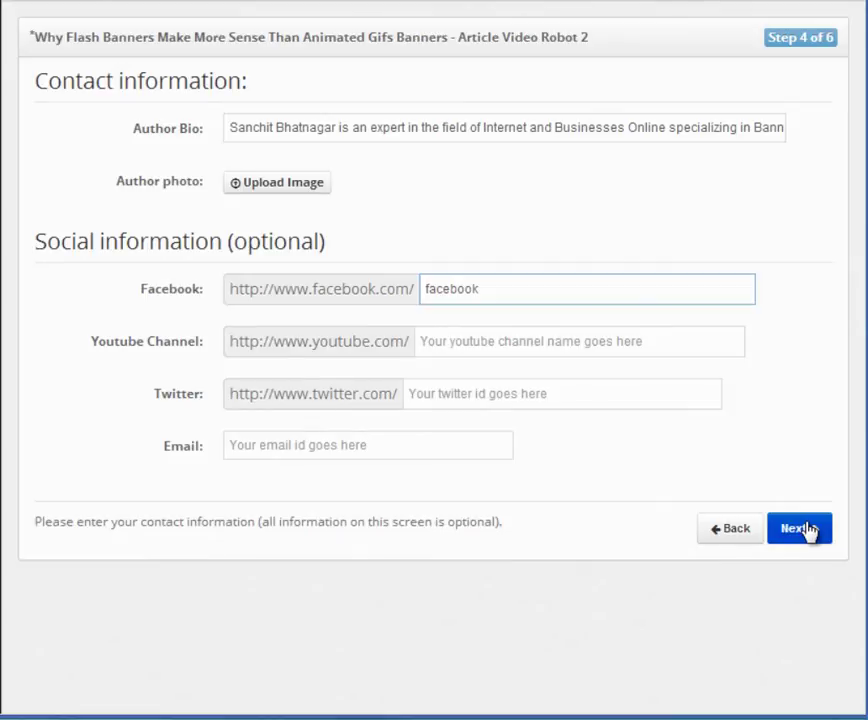
click(799, 528)
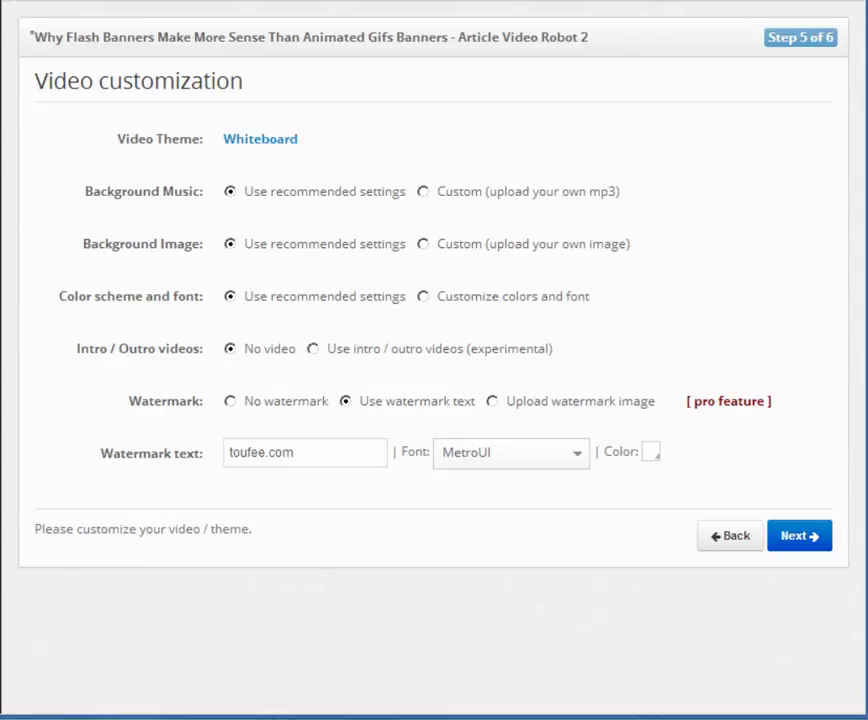
Step: Enable intro/outro videos and select the fourth presenter's intro clip in the chooser
drag(87, 354, 598, 351)
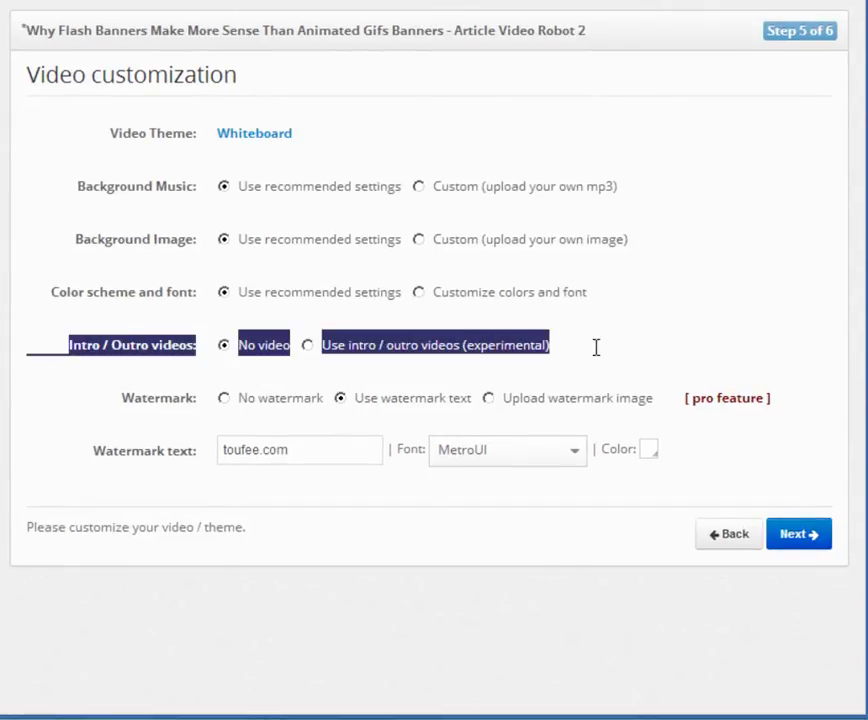
click(727, 329)
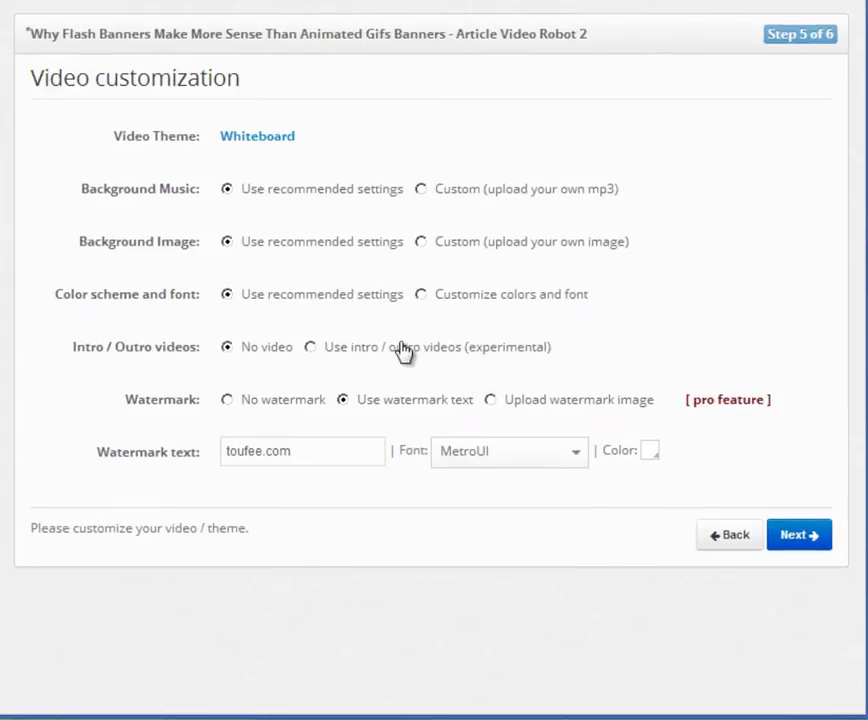
click(407, 349)
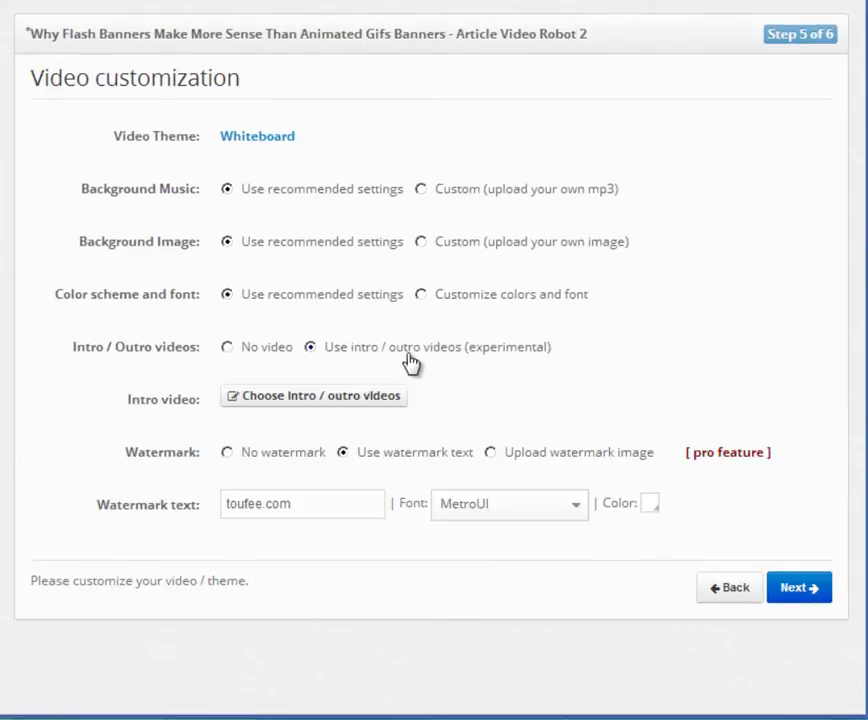
click(360, 410)
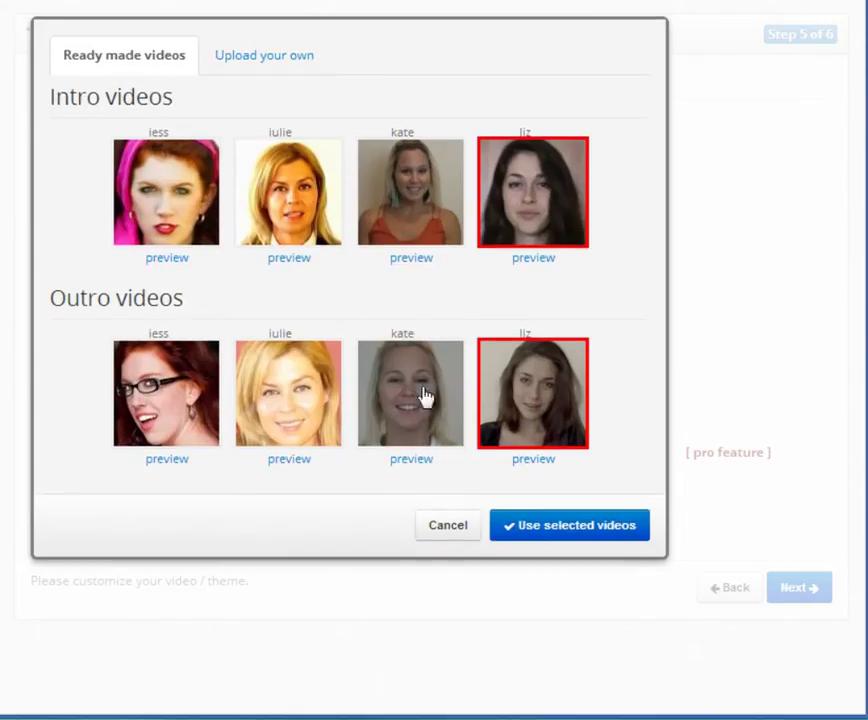
click(527, 228)
click(527, 228)
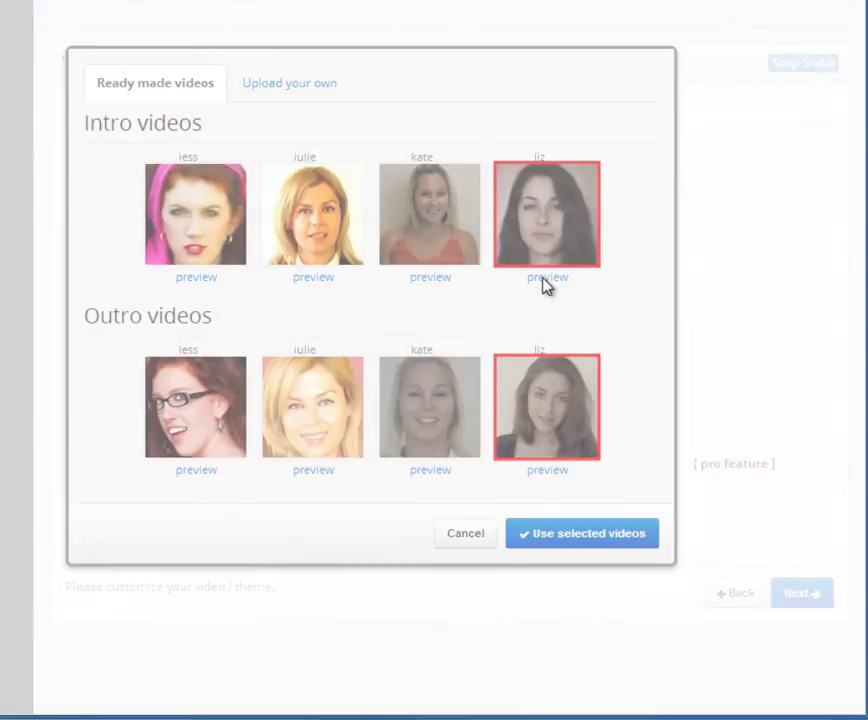
Step: Preview the liz intro and outro clips, then apply them as the selected videos
click(533, 258)
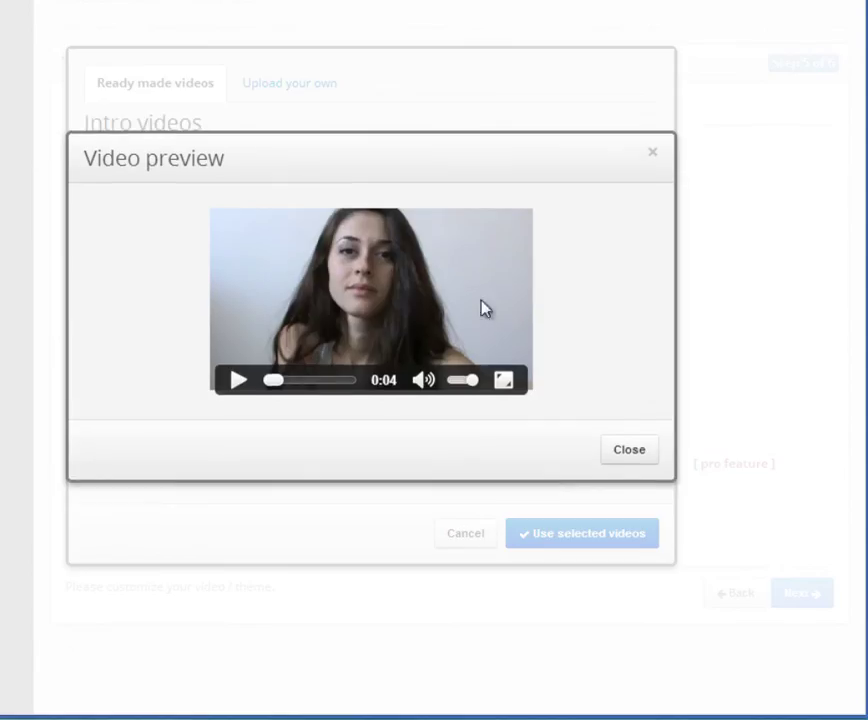
click(240, 380)
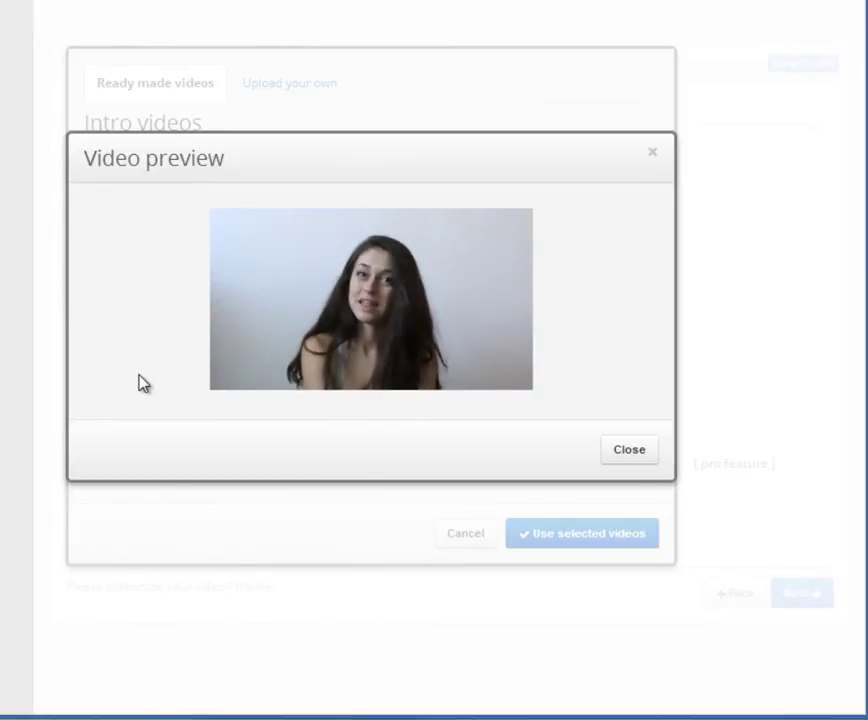
click(632, 462)
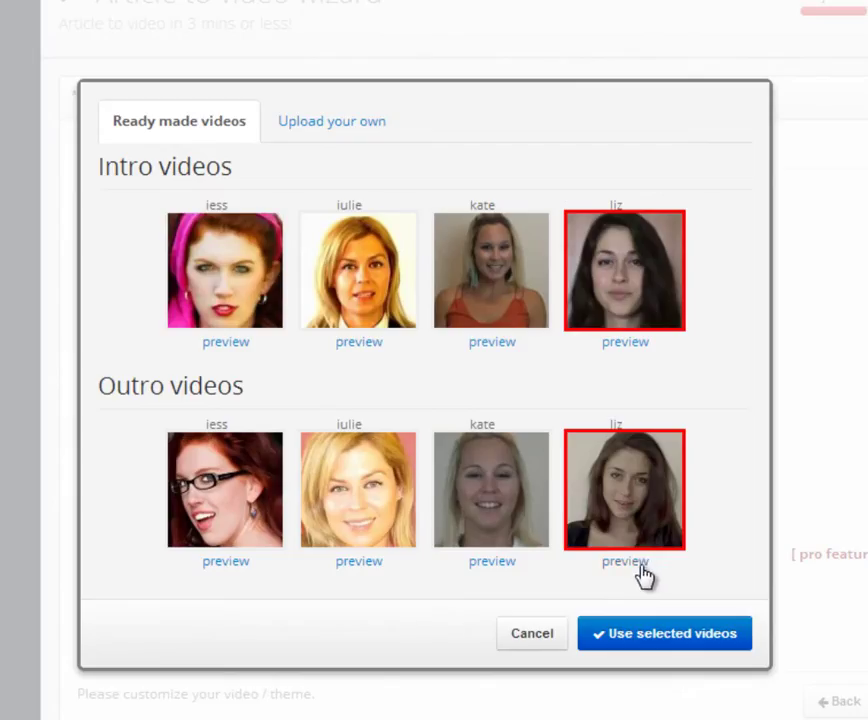
click(558, 471)
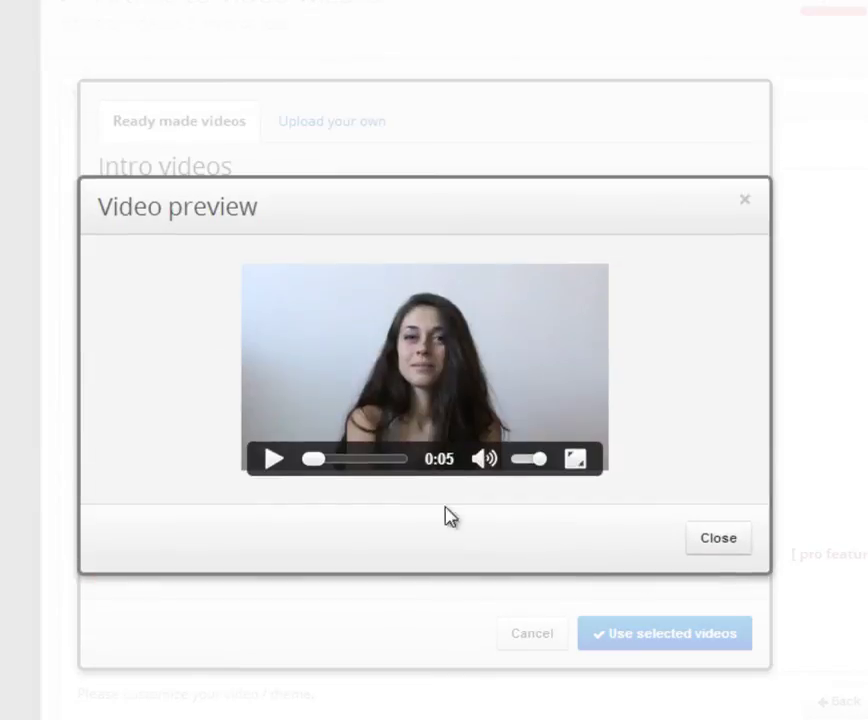
click(270, 461)
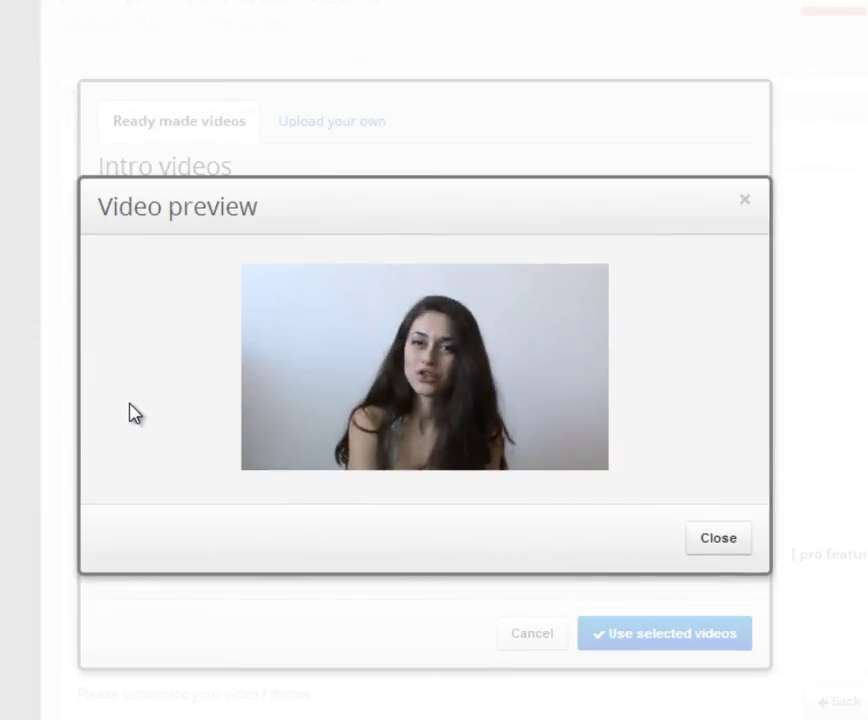
click(708, 550)
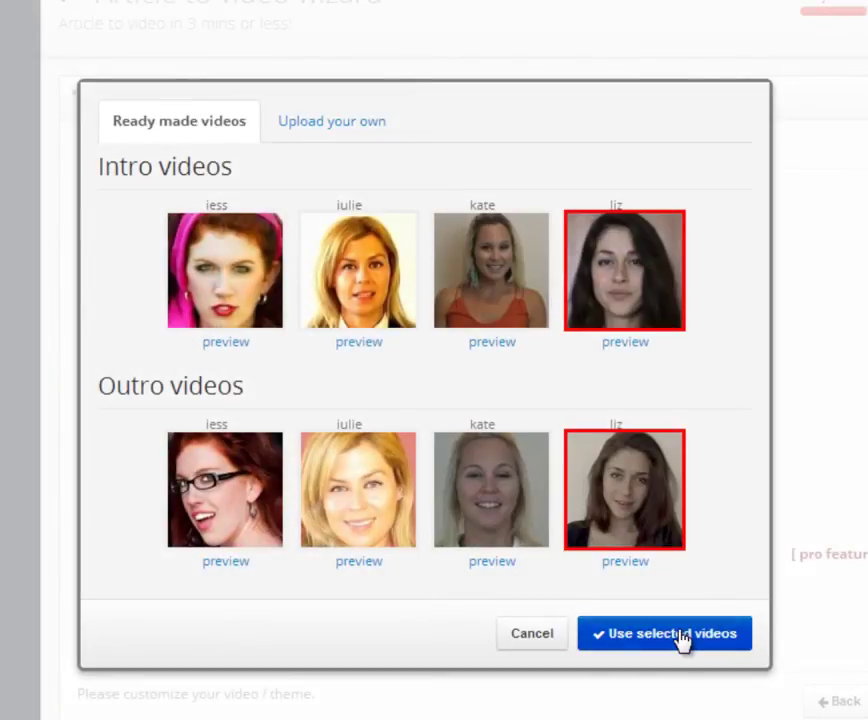
click(680, 636)
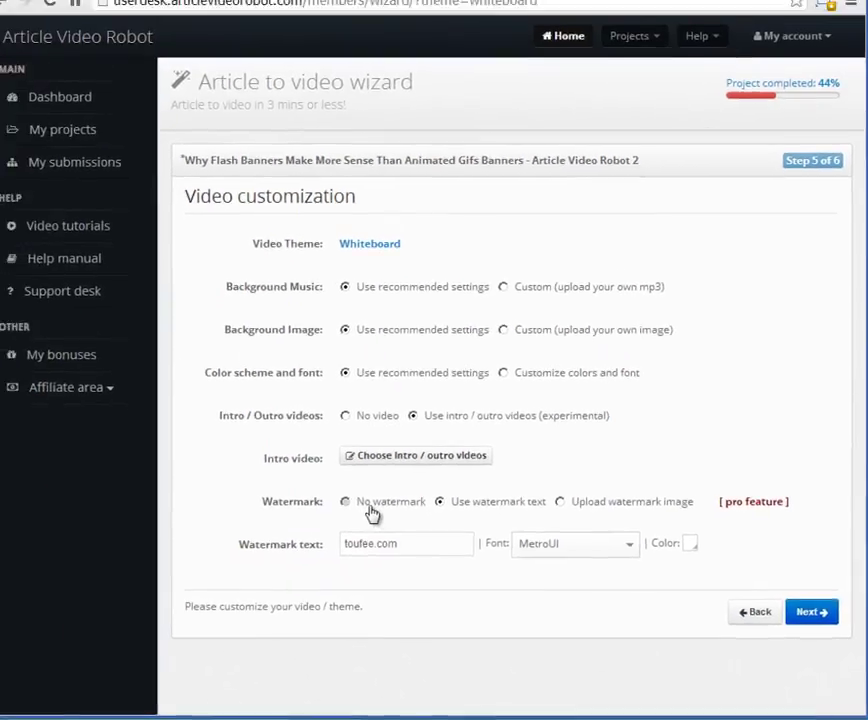
Step: Turn off the watermark and review the missing-photos and item-length requirements in the completion summary
click(372, 513)
click(570, 502)
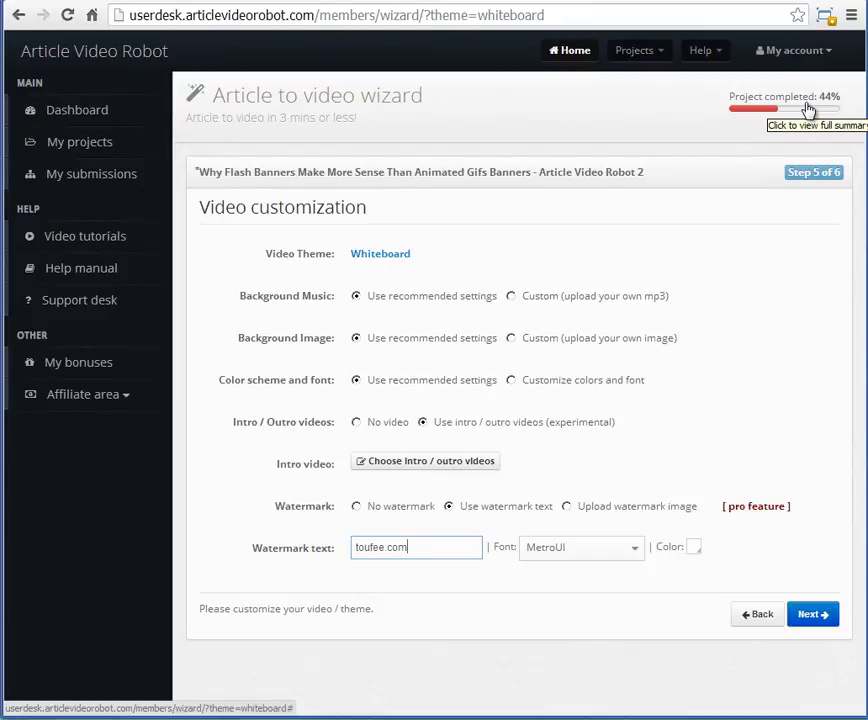
click(808, 108)
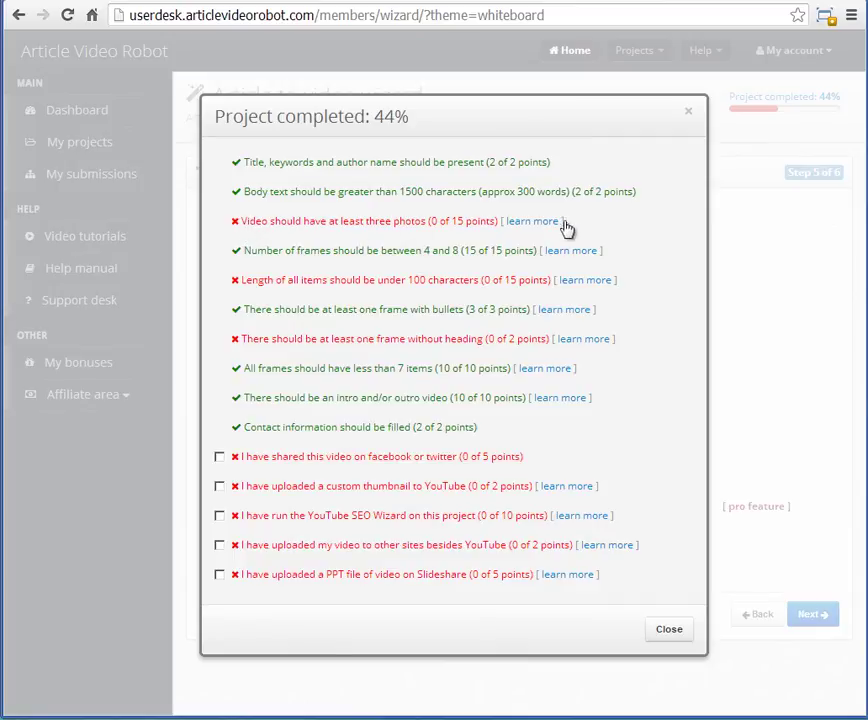
drag(566, 222, 224, 234)
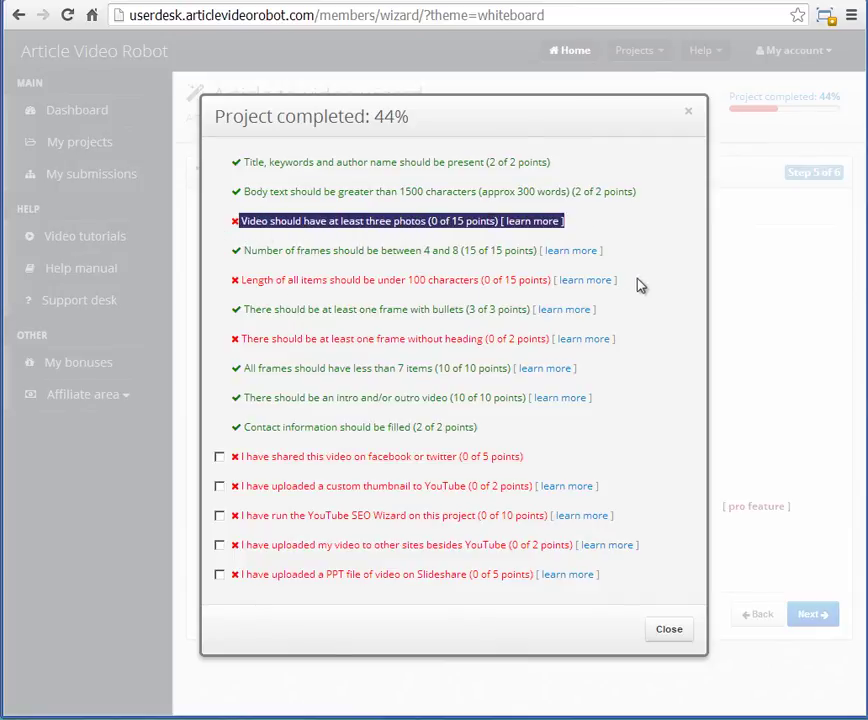
drag(618, 282, 228, 292)
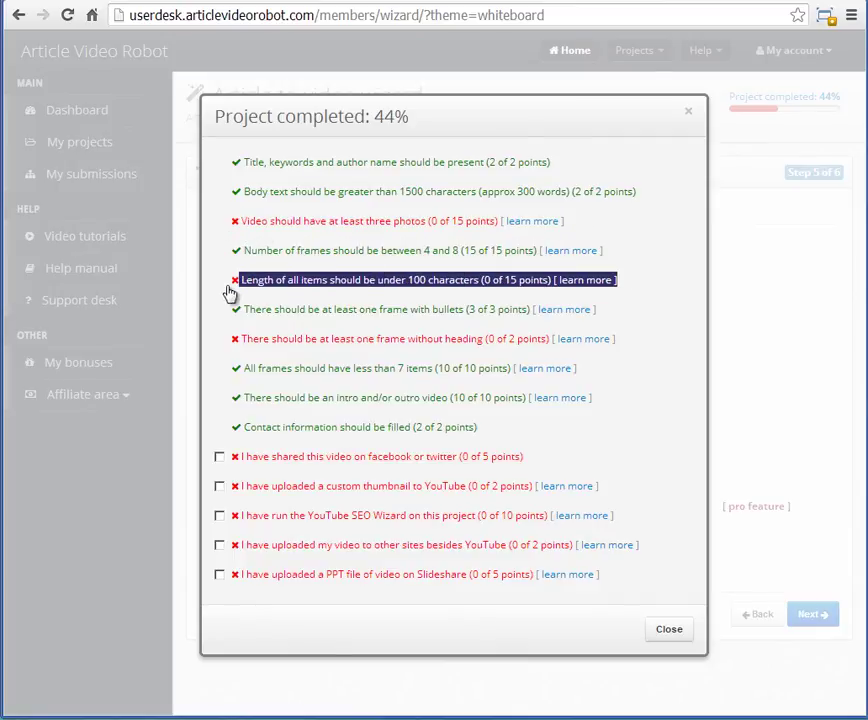
Step: Mark the video as shared and the custom YouTube thumbnail as uploaded, raising completion to 61%
click(219, 457)
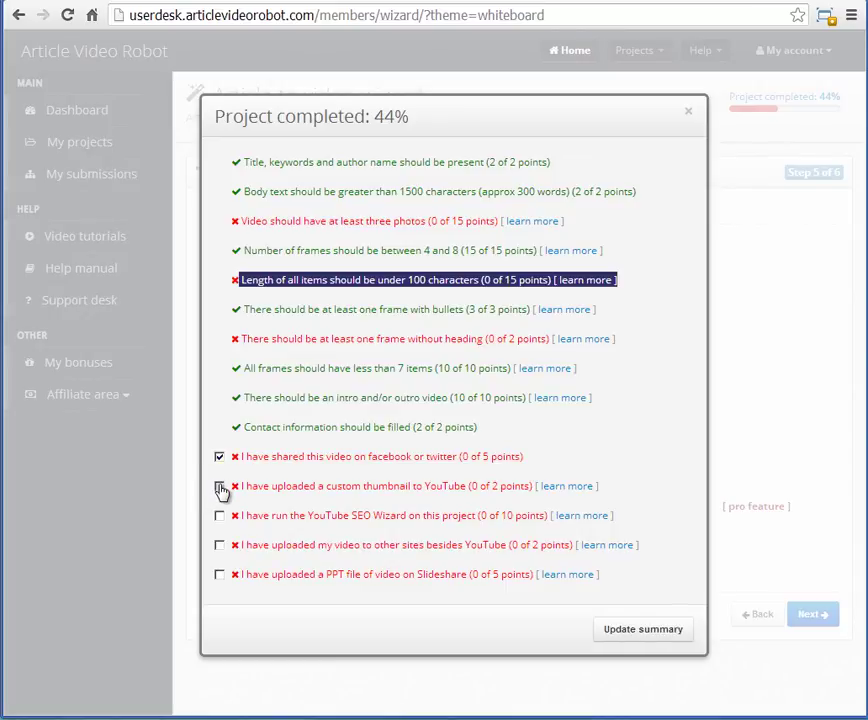
click(220, 488)
click(648, 636)
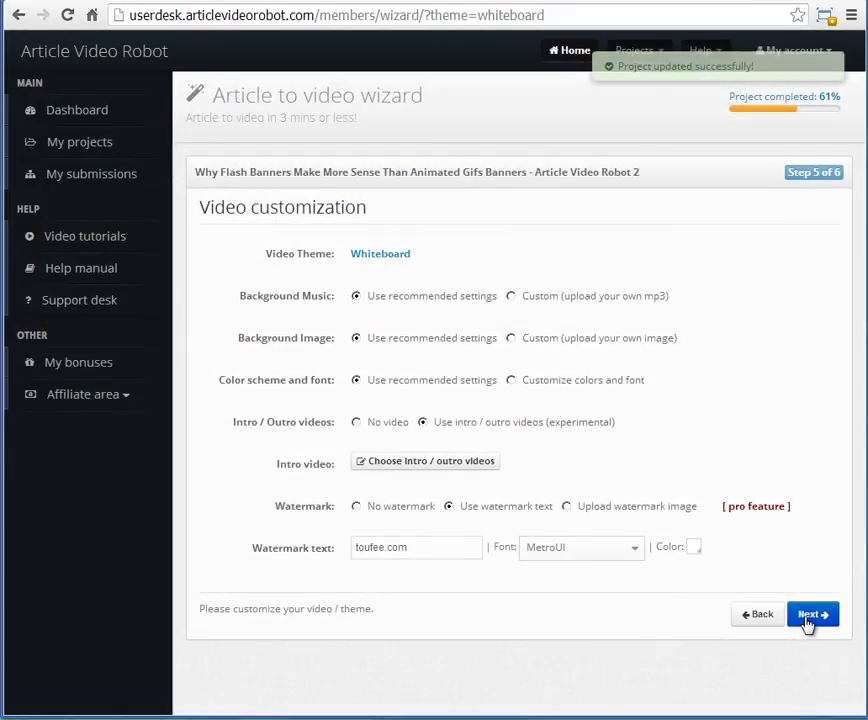
Step: Submit the project from Video customization to queue rendering at Step 6 of 6
click(810, 617)
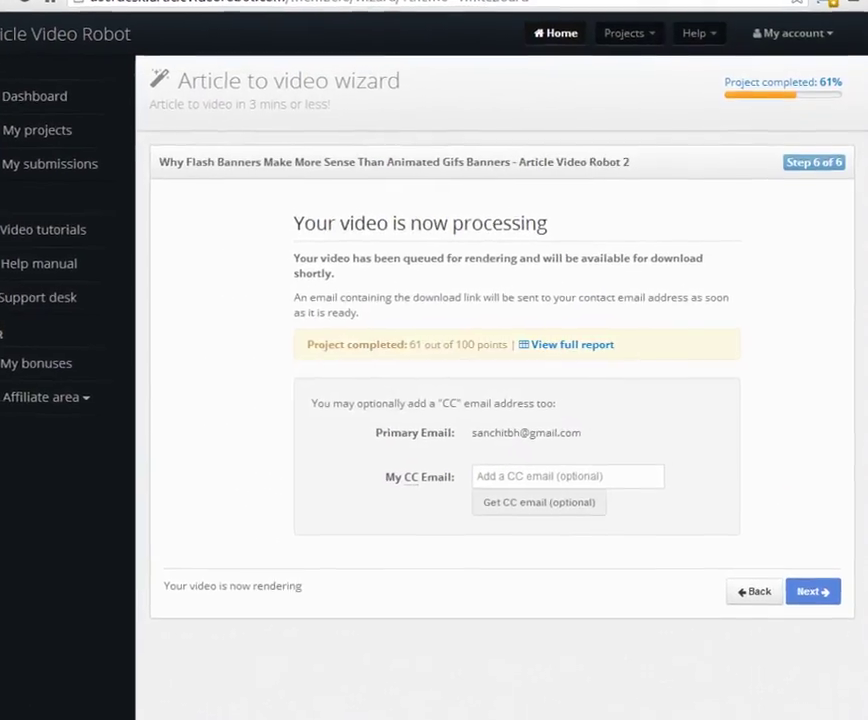